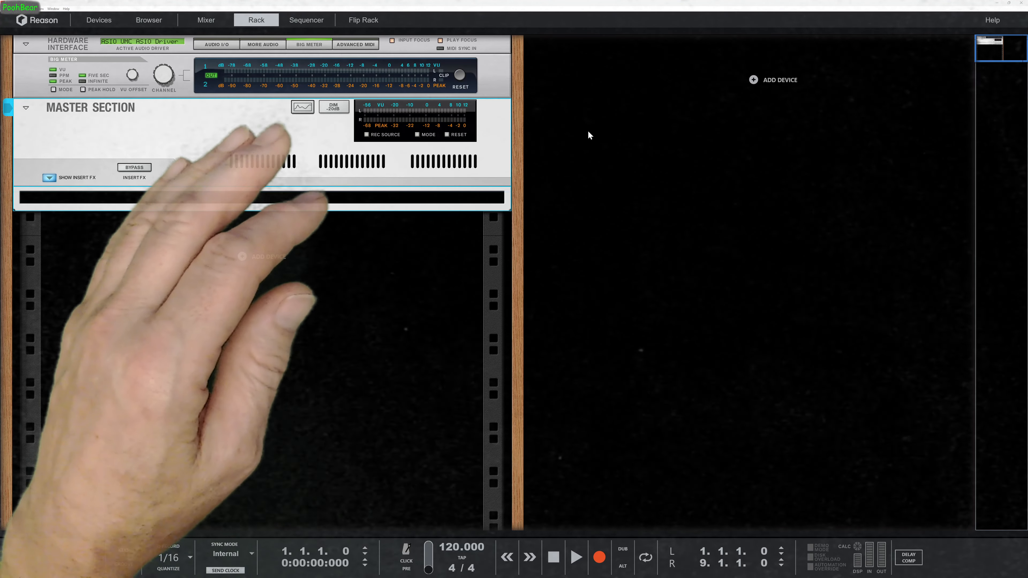
- Search the user library for "master" to find a patch for the Master Section
left_click(390, 304)
key("F3")
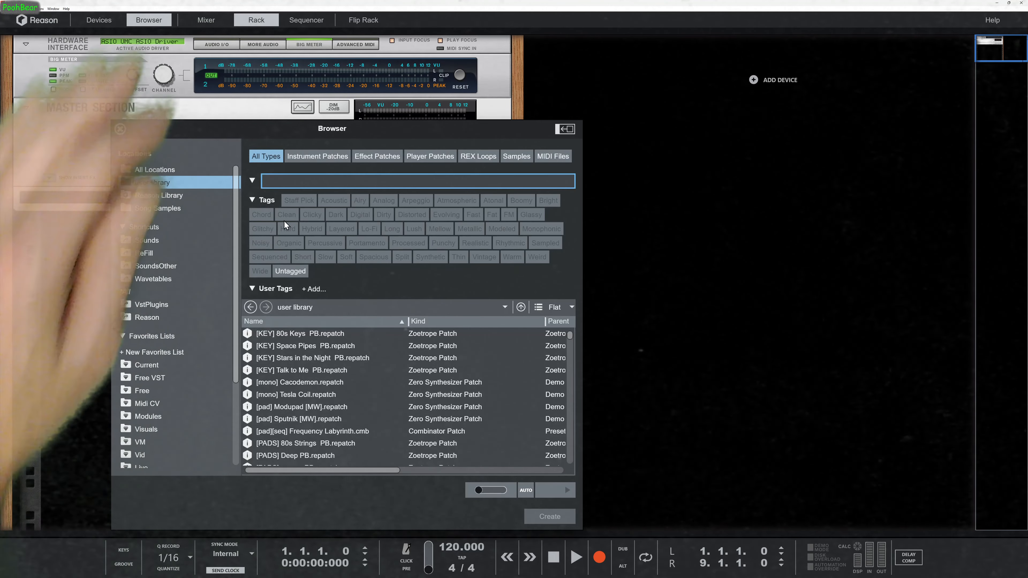
left_click(173, 185)
left_click(280, 182)
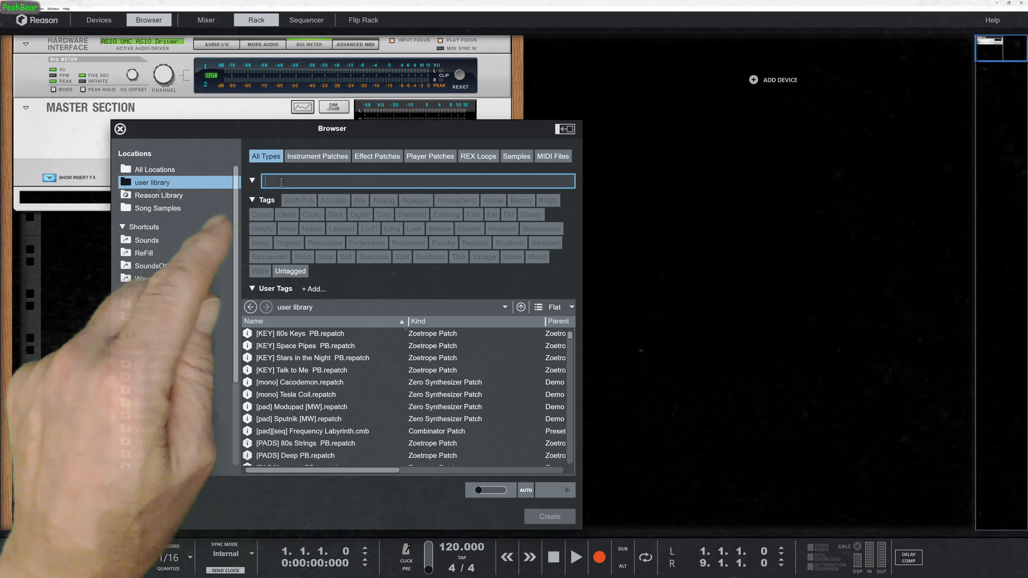
type("master")
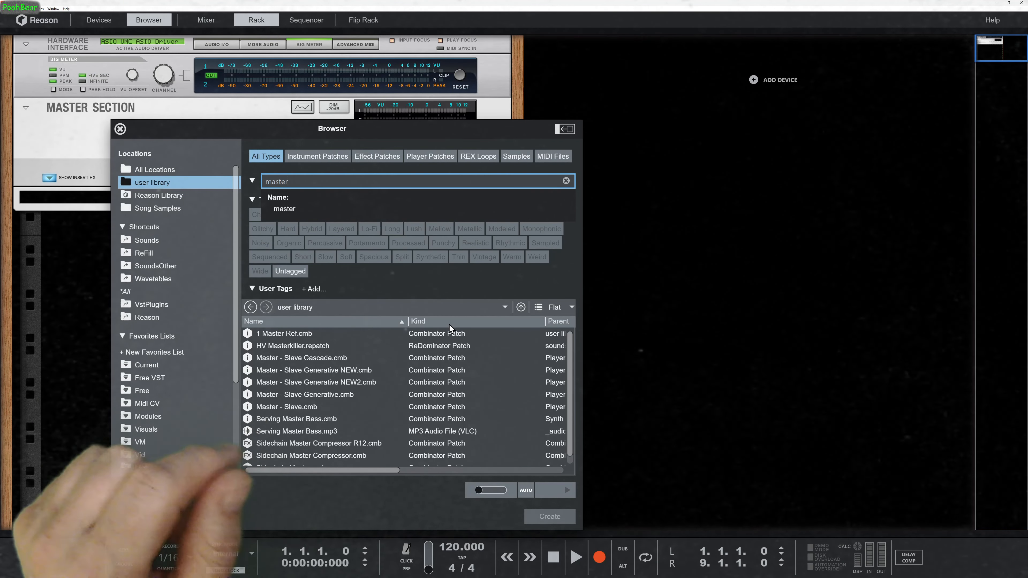
- Insert the Sidechain Master Compressor R12 Combinator patch as the Master Section's insert effect and close the patch browser
left_click_drag(327, 443, 142, 241)
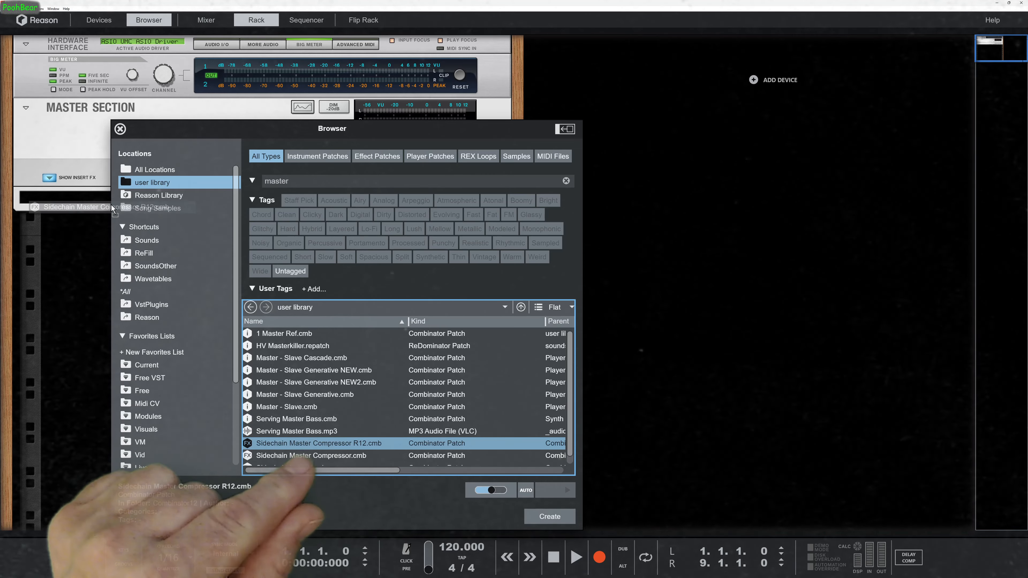
mouse_move(111, 204)
left_mouse_down()
mouse_move(94, 196)
mouse_move(122, 199)
left_mouse_up()
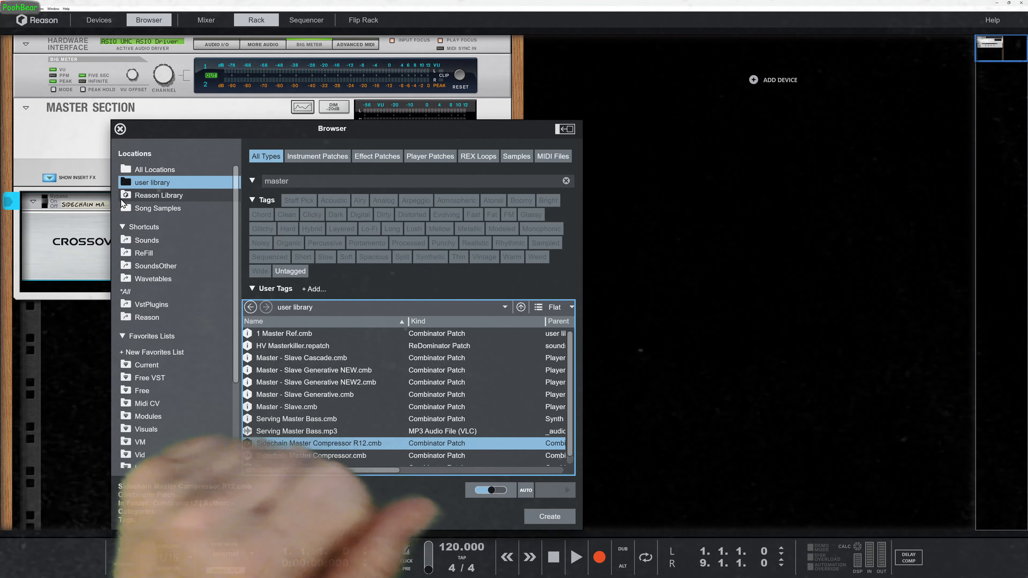
left_click(120, 129)
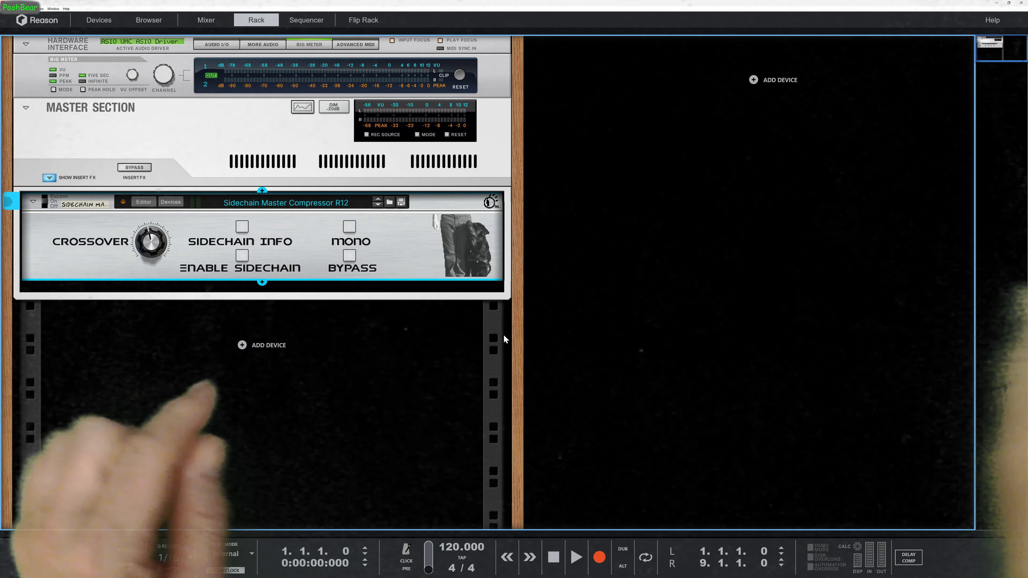
- Enable the sidechain, adjust the Crossover knob to 45 using Sidechain Info, and switch Sidechain Info off
left_click(242, 255)
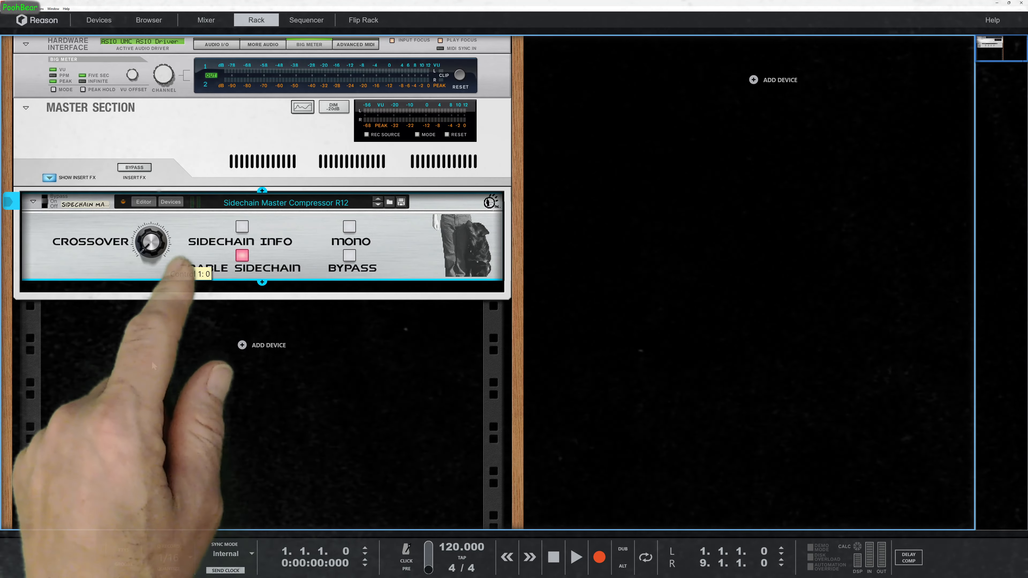
left_click_drag(152, 362, 136, 181)
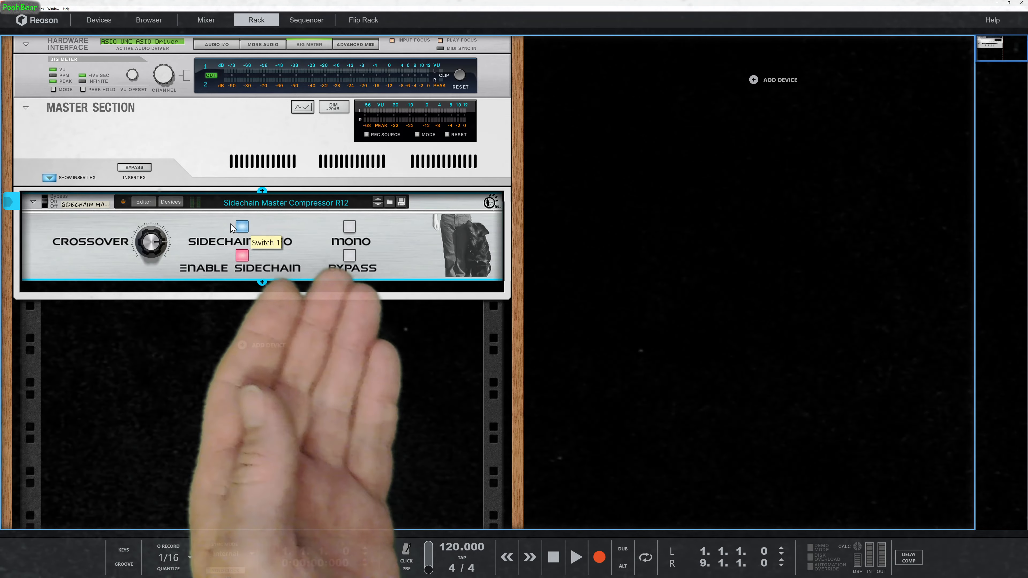
left_click_drag(161, 244, 155, 255)
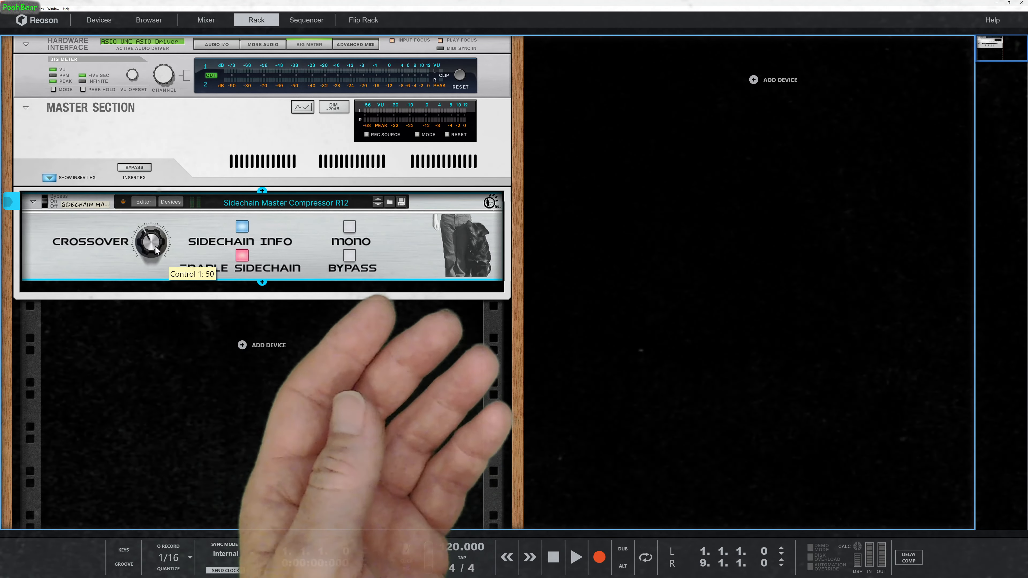
mouse_move(156, 255)
left_mouse_down()
mouse_move(157, 270)
mouse_move(152, 250)
left_mouse_up()
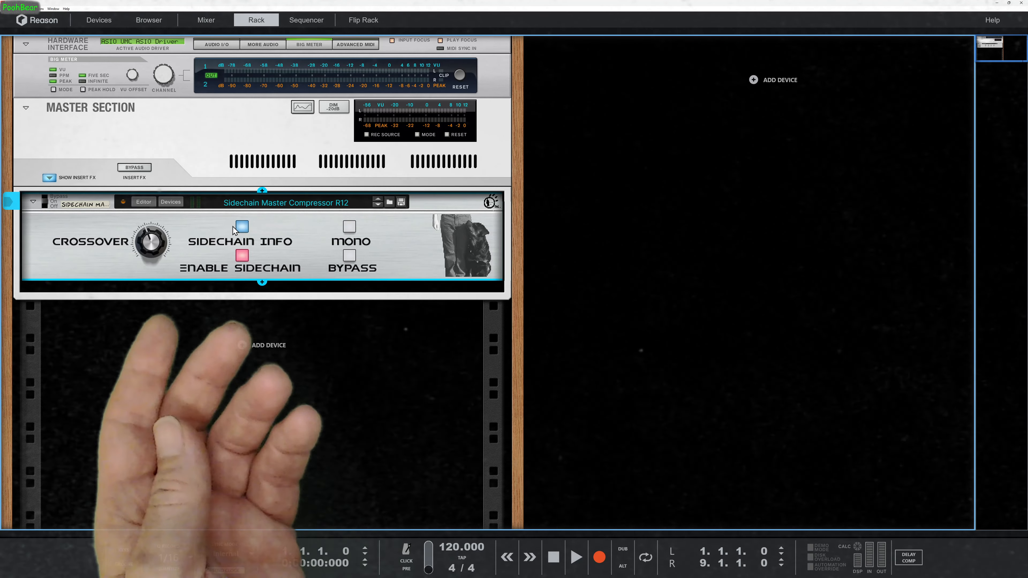
left_click(246, 230)
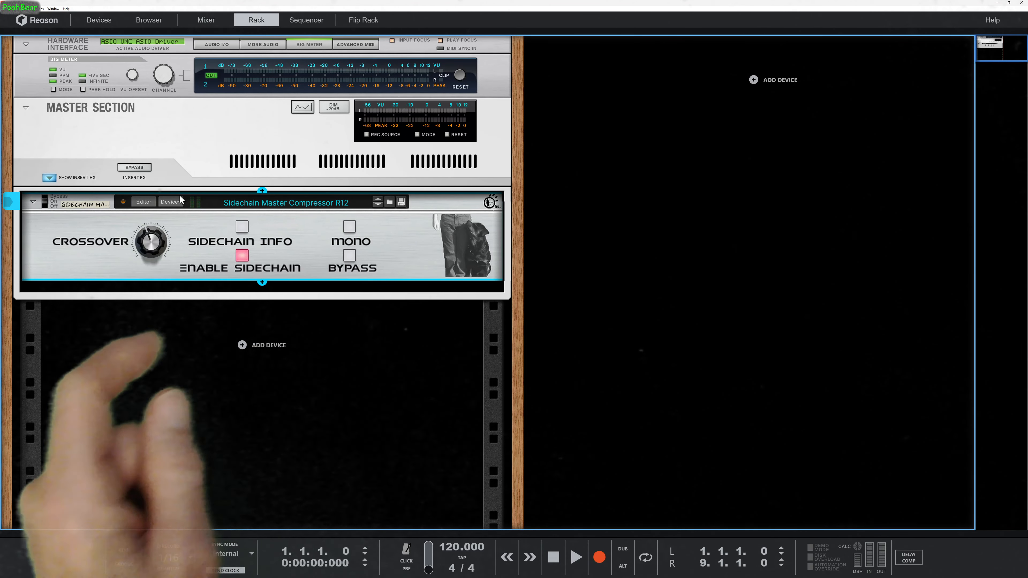
- Show the Combinator's devices and insert an Audiomatic Retro Transformer between the pre-sidechain label panel and the Stereo Imager
left_click(172, 202)
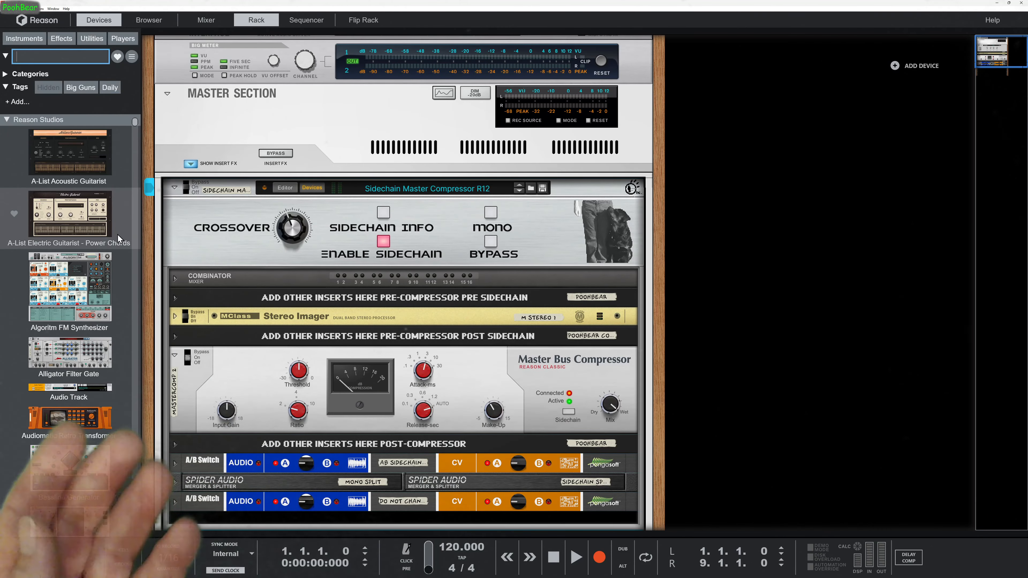
left_click_drag(97, 417, 372, 341)
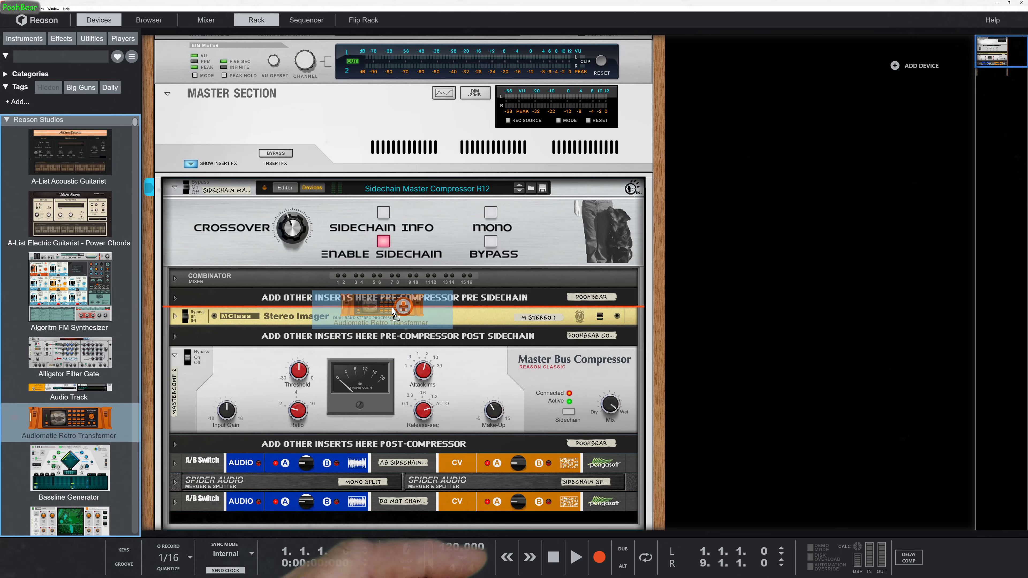
left_click_drag(391, 308, 392, 308)
left_click_drag(393, 308, 393, 309)
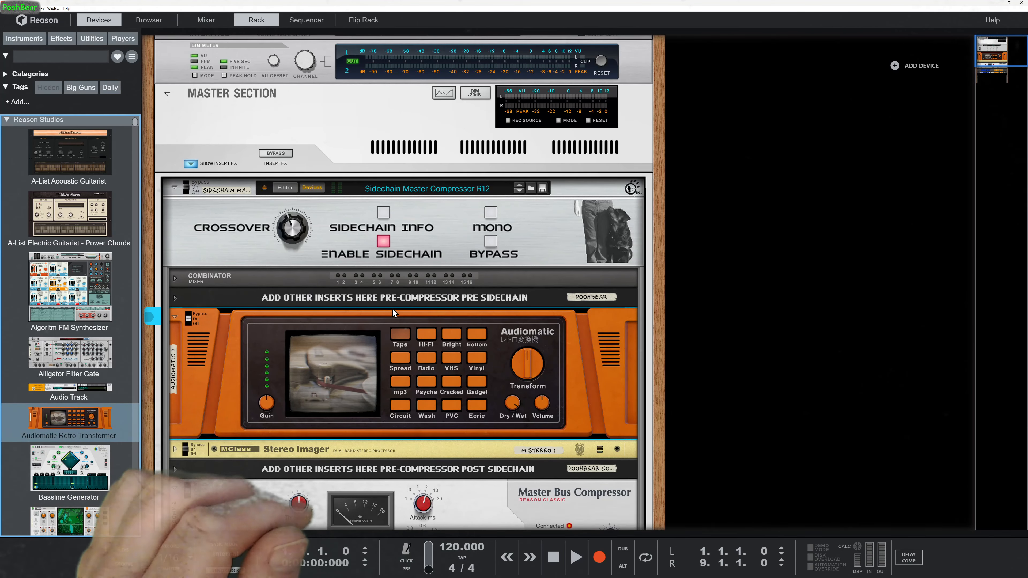
- Flip the rack to its rear and unfold the Combinator mixer, pre-sidechain label panel and Stereo Imager to expose the cable routing
key("Tab")
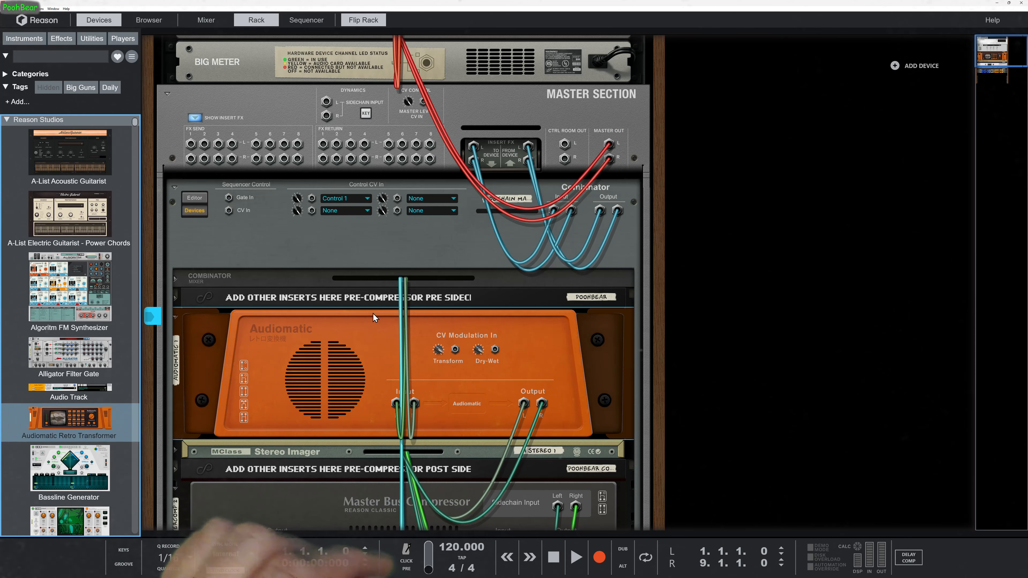
left_click(177, 279)
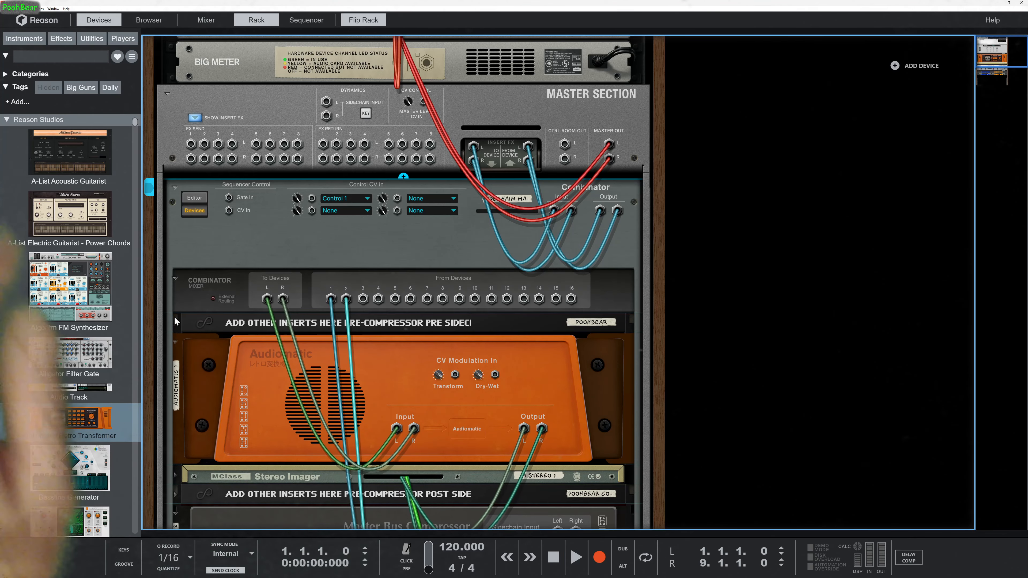
left_click(176, 324)
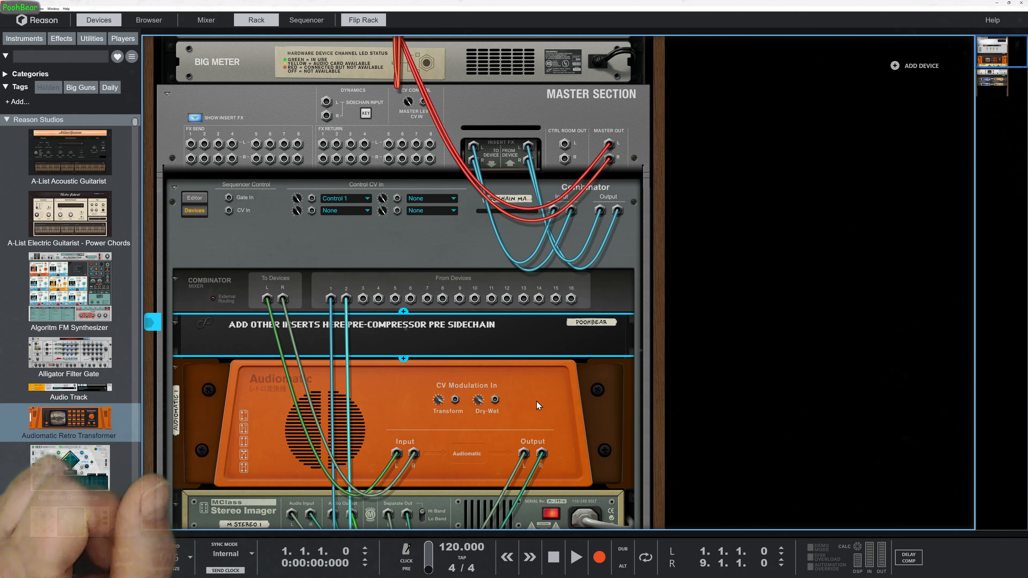
scroll(546, 405, "down", 3)
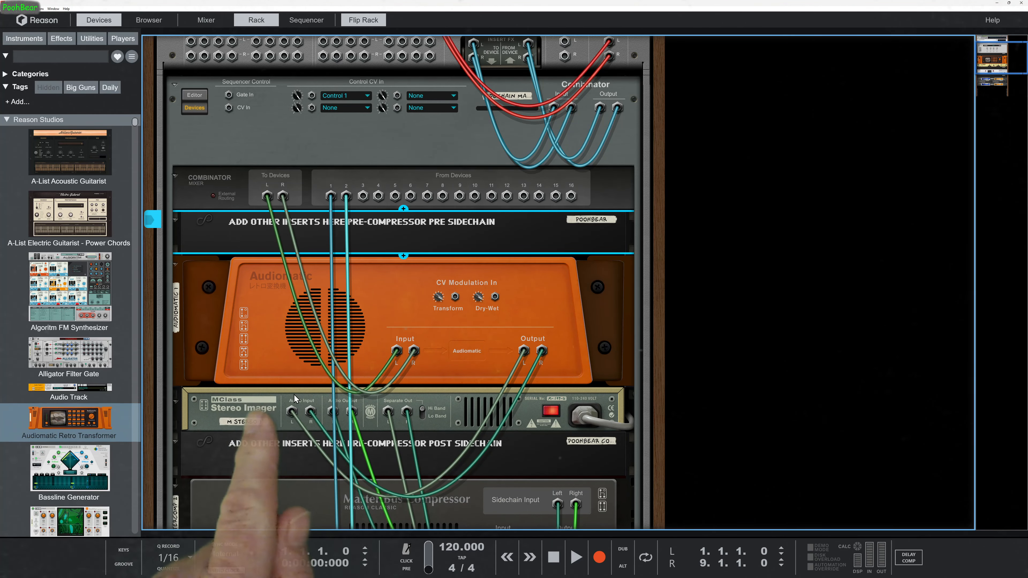
left_click(294, 394)
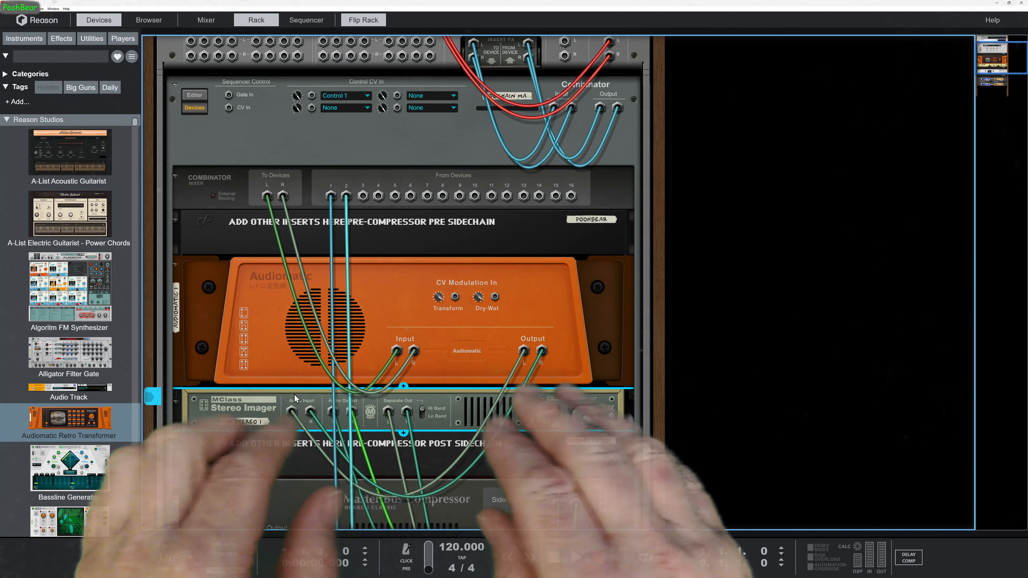
- Compare the front controls with the rear cabling and sweep the Crossover knob up and back down to examine the frequency split
key("Tab")
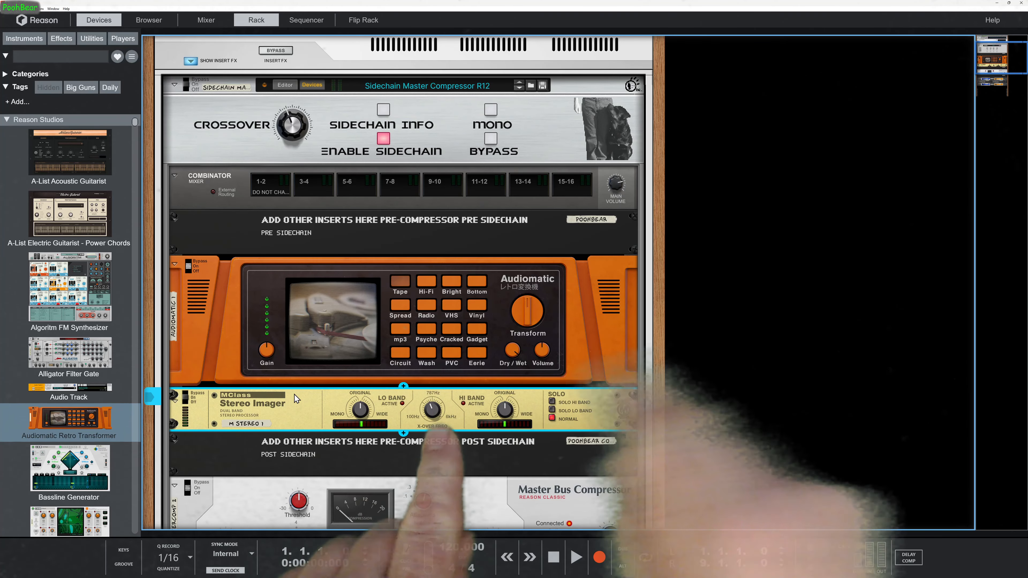
left_click(300, 128)
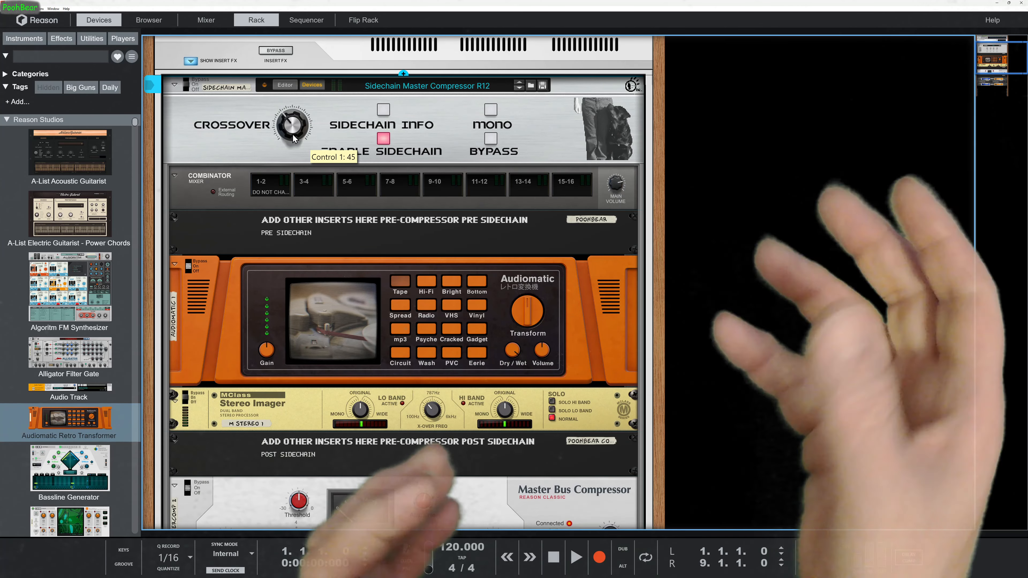
key("Tab")
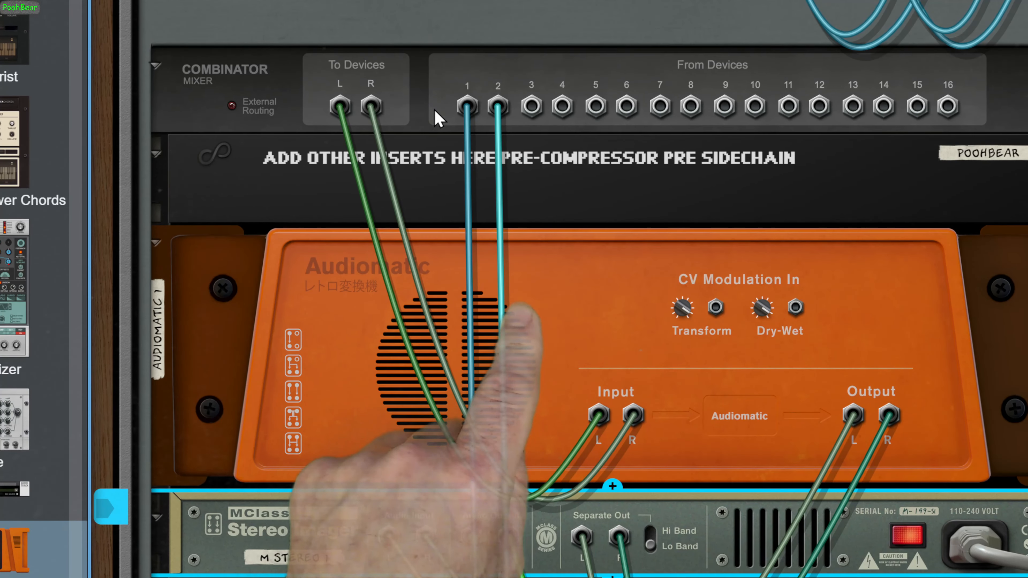
key("Tab")
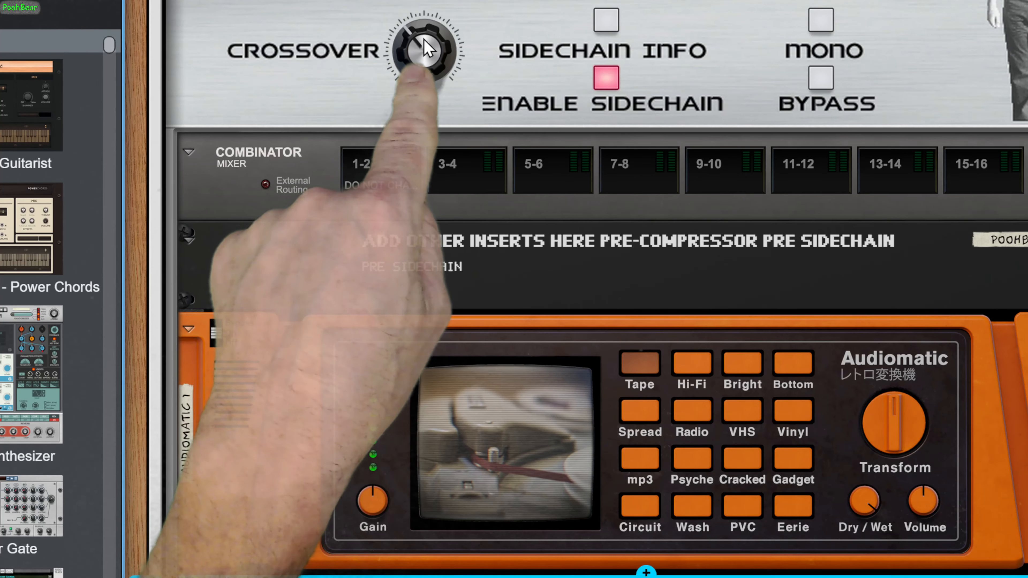
mouse_move(433, 61)
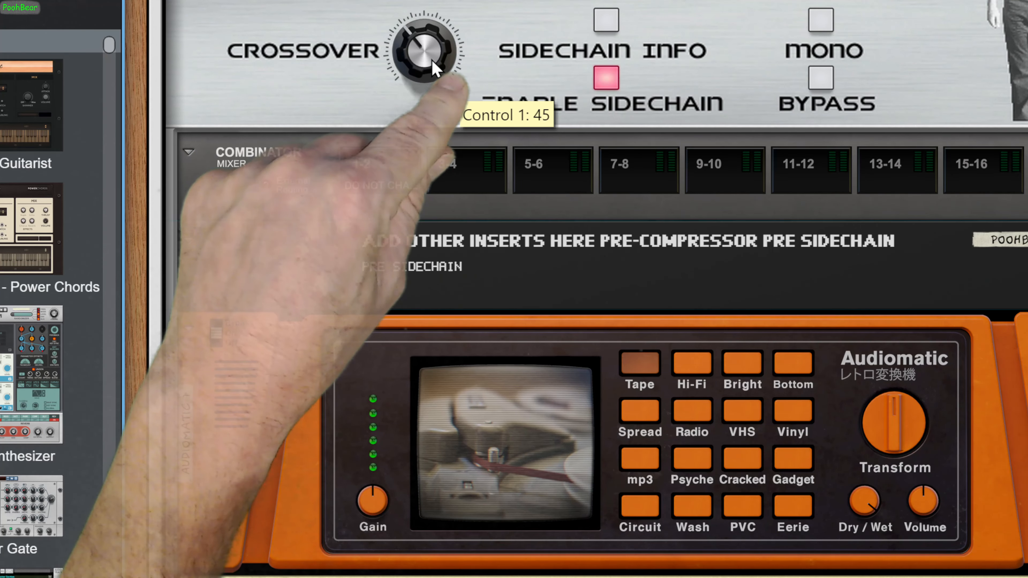
left_click_drag(422, 36, 422, 1)
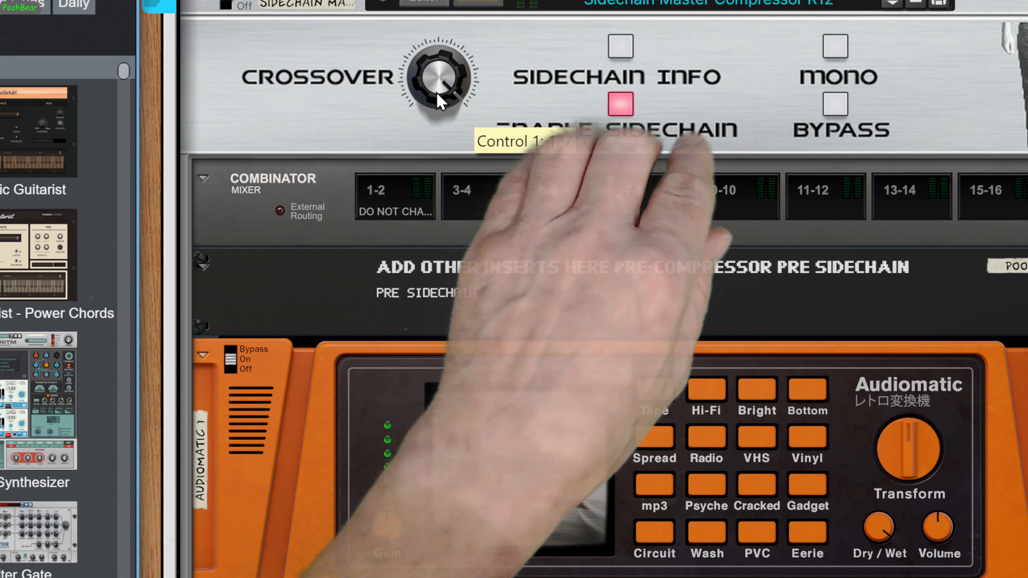
left_click_drag(436, 91, 478, 251)
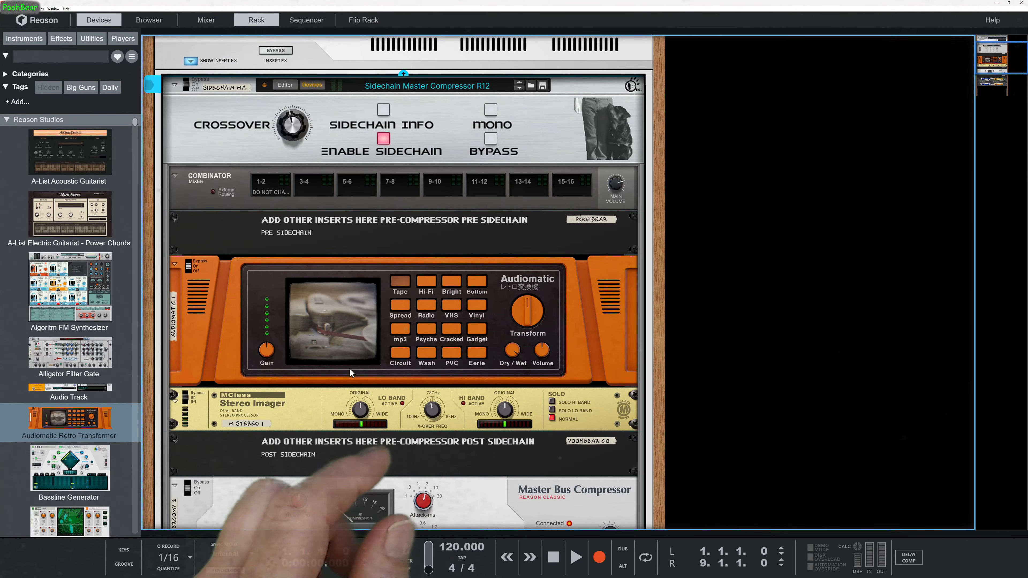
- On the rack's rear, move the Audiomatic between the Stereo Imager and the post-sidechain label panel, rerouting its cables
key("Tab")
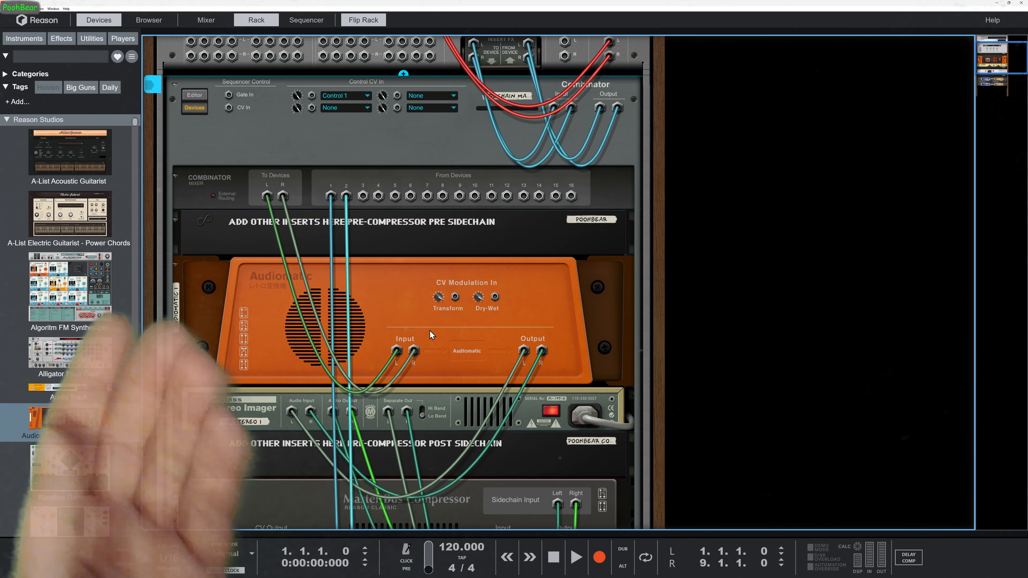
left_click(417, 278)
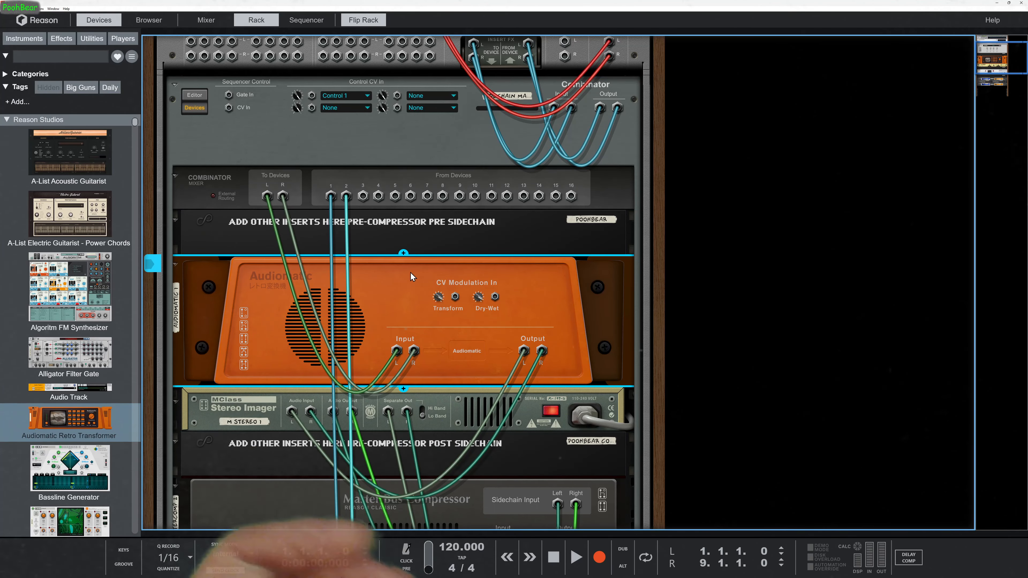
left_click_drag(411, 272, 424, 369)
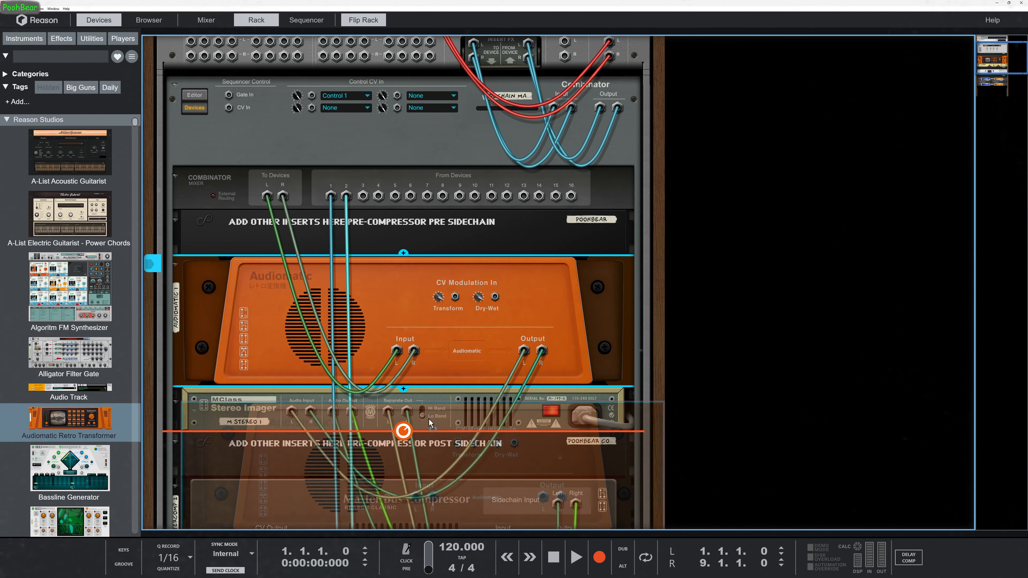
left_click_drag(433, 431, 433, 432)
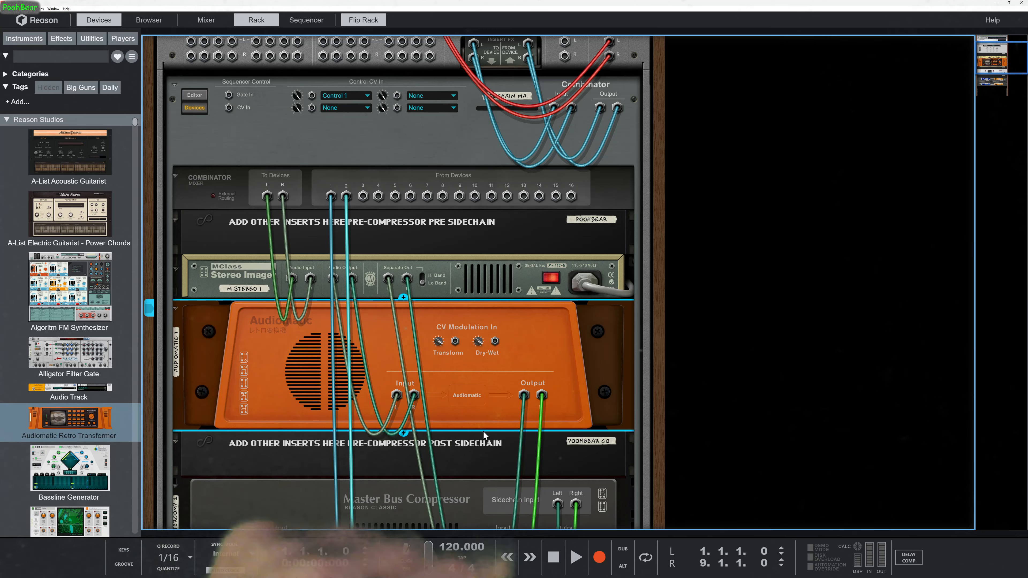
- Move the Audiomatic below the Master Bus Compressor and reroute its cables so the compressor's output feeds its input
scroll(484, 435, "down", 5)
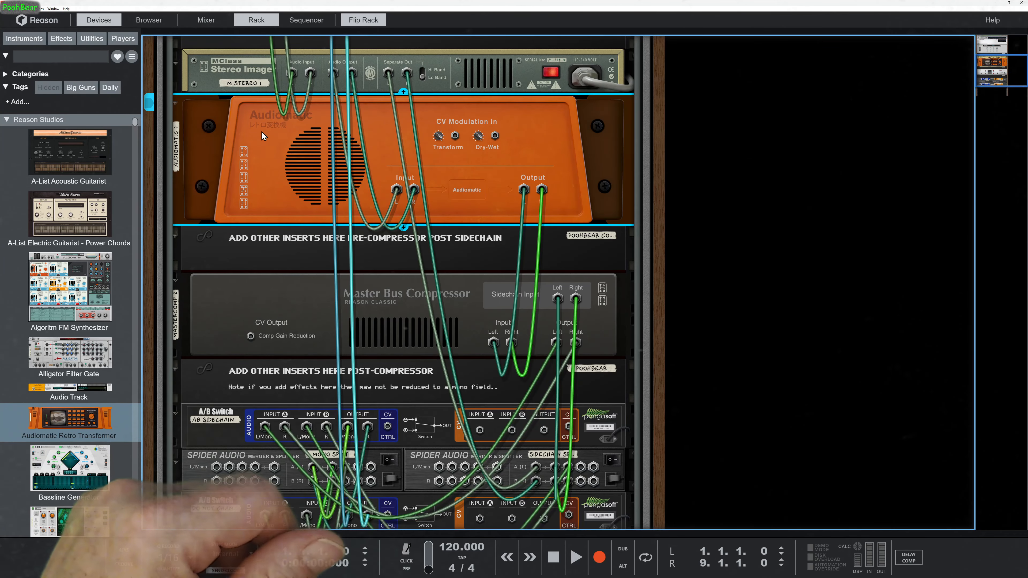
left_click_drag(263, 136, 308, 363)
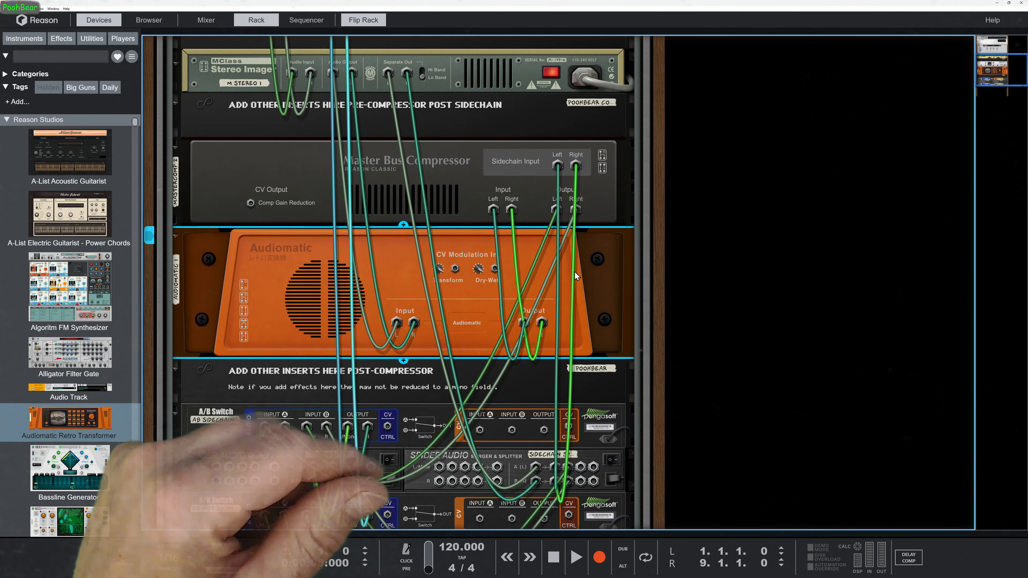
left_click_drag(585, 257, 589, 270)
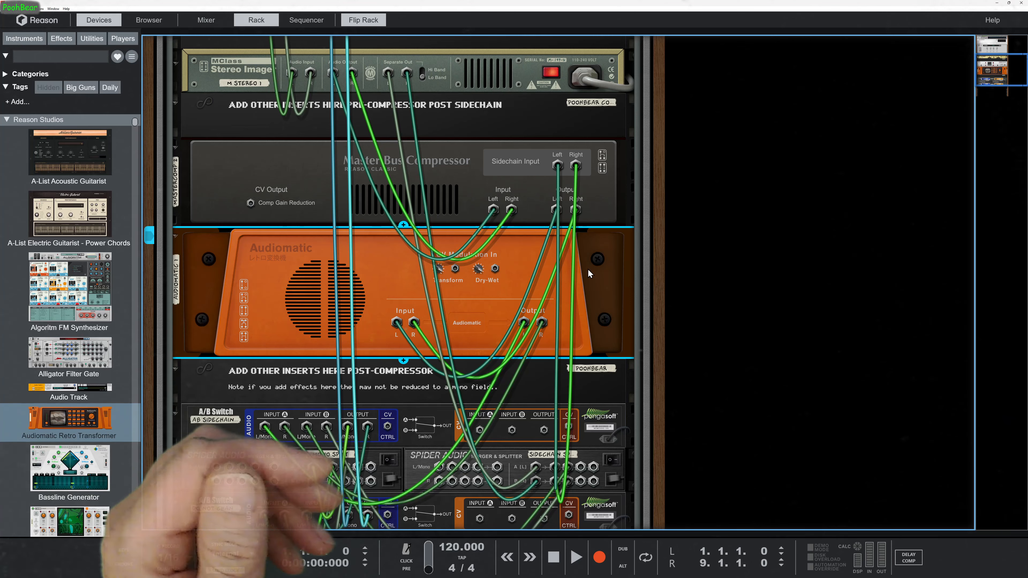
- Find the Synapse GQ-7 Graphic Equalizer in the device list and add it below the Stereo Imager
scroll(538, 265, "up", 5)
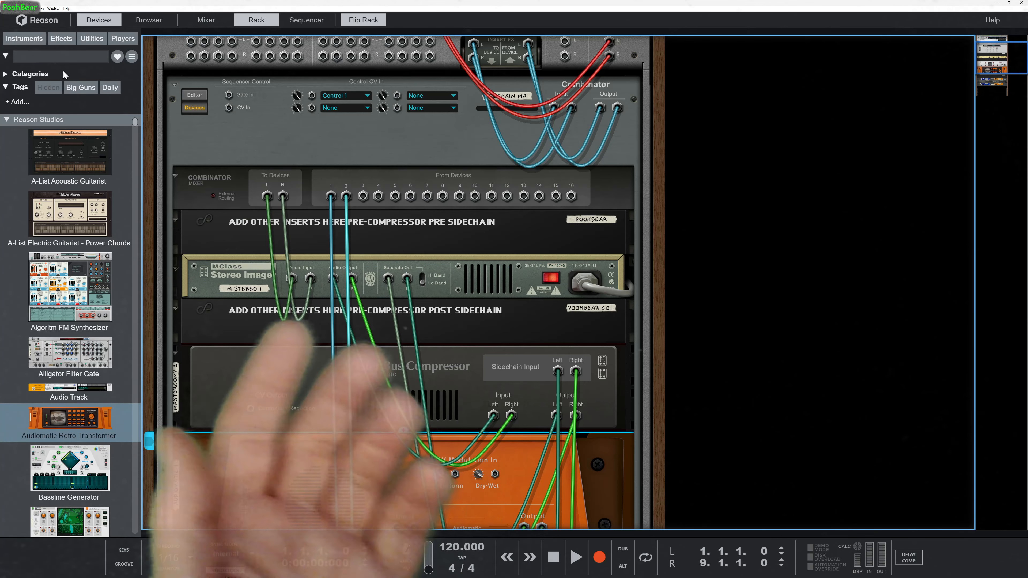
left_click(57, 56)
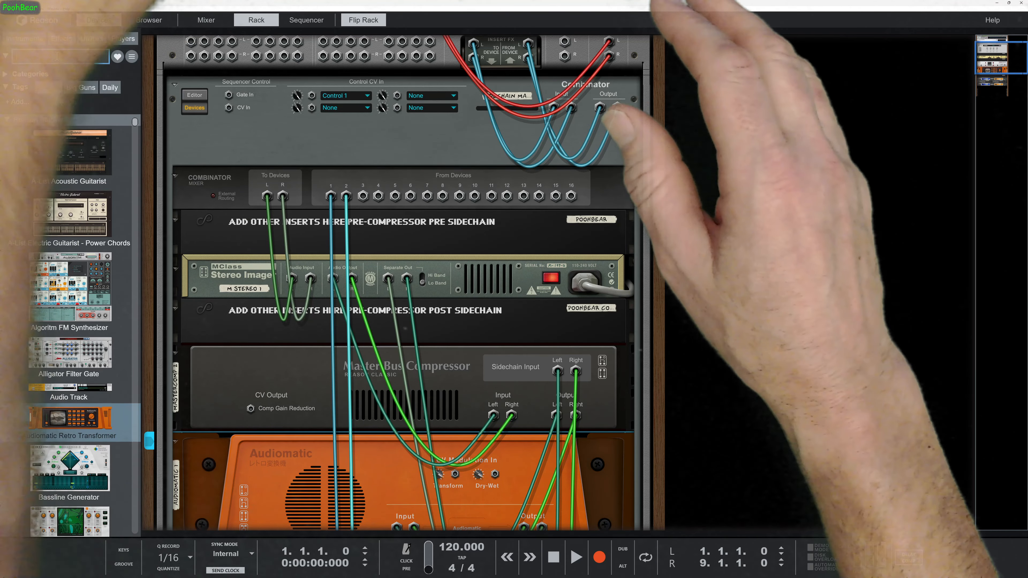
type("gq")
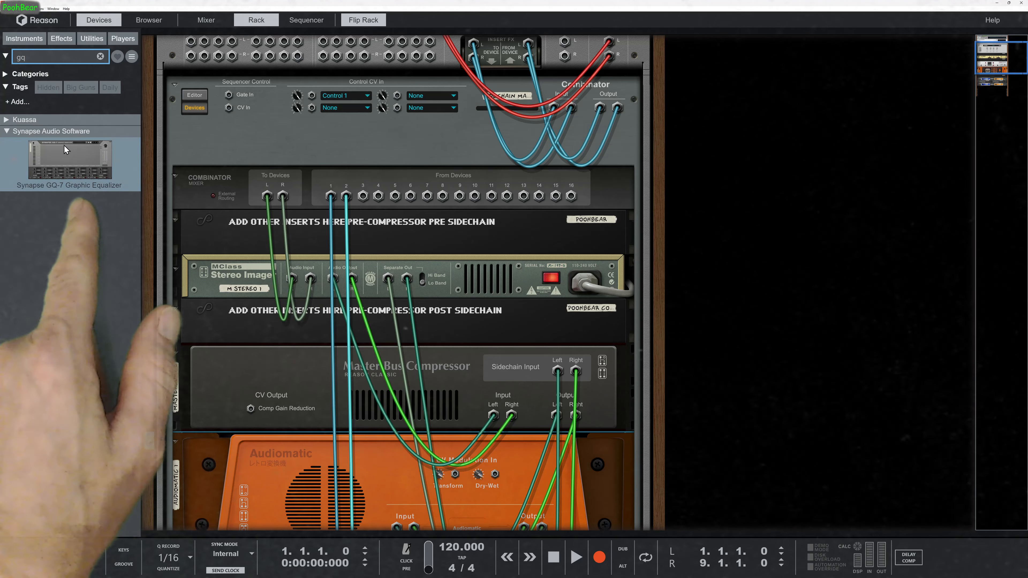
left_click_drag(325, 258, 425, 302)
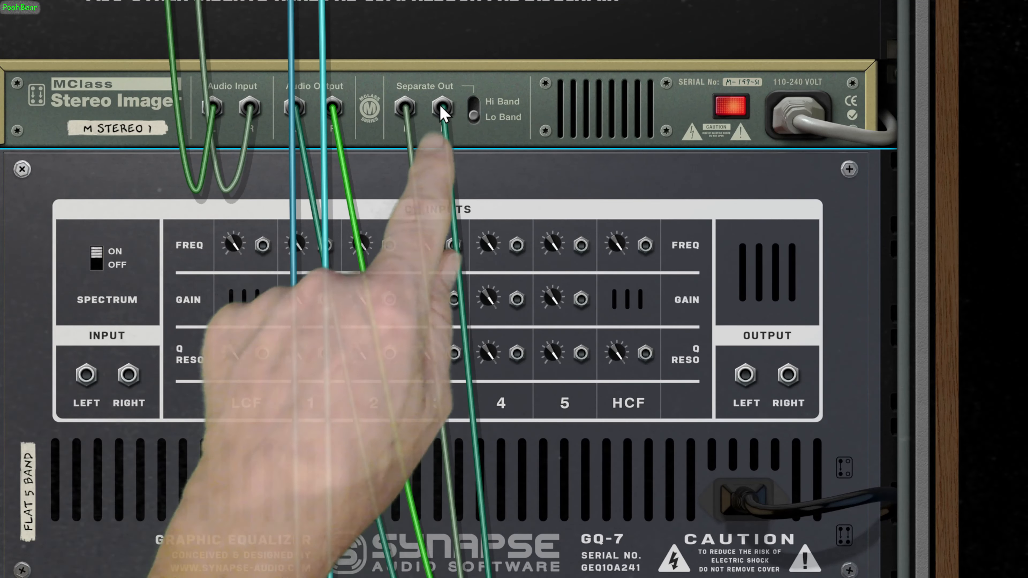
- Move the sidechain cables from the Stereo Imager's Separate Out to the GQ-7's outputs and feed the GQ-7's inputs from Separate Out
left_click_drag(445, 106, 461, 143)
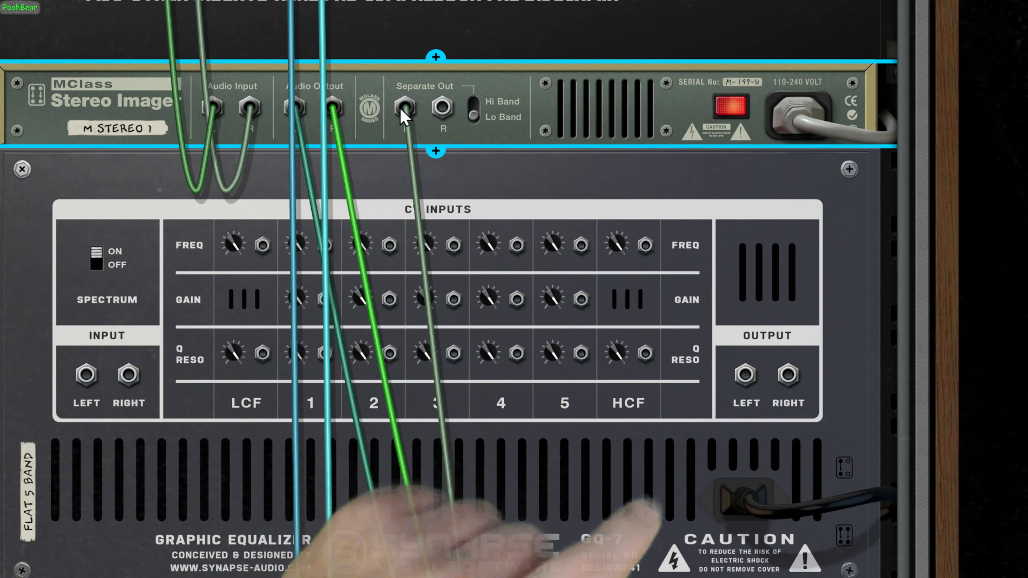
left_click_drag(405, 107, 746, 376)
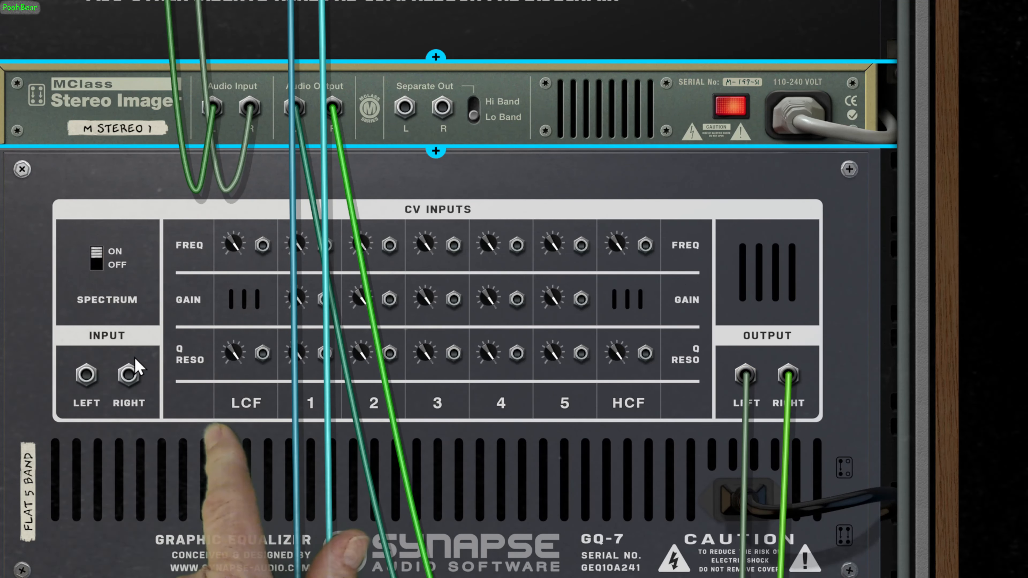
left_click_drag(90, 385, 410, 116)
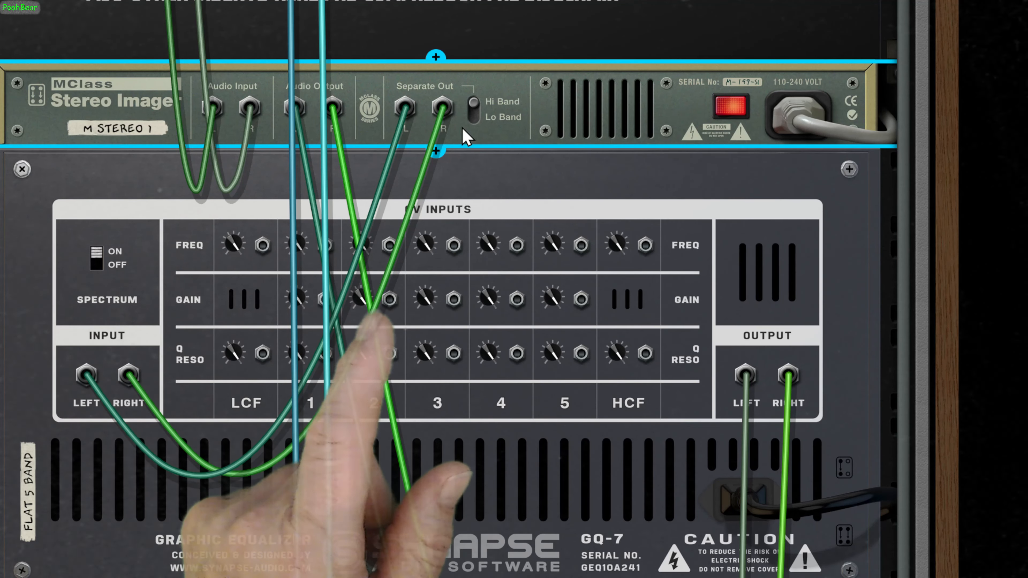
- Turn the Stereo Imager's X-over Freq to its minimum and enable the GQ-7's low cut at 185 Hz and high cut at 8.0 kHz
key("Tab")
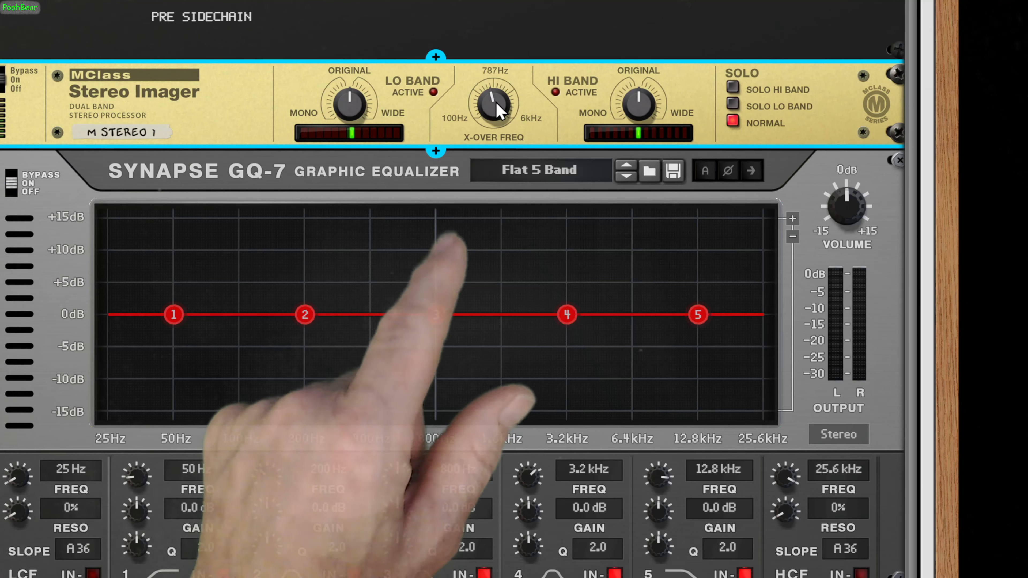
left_click_drag(497, 106, 488, 320)
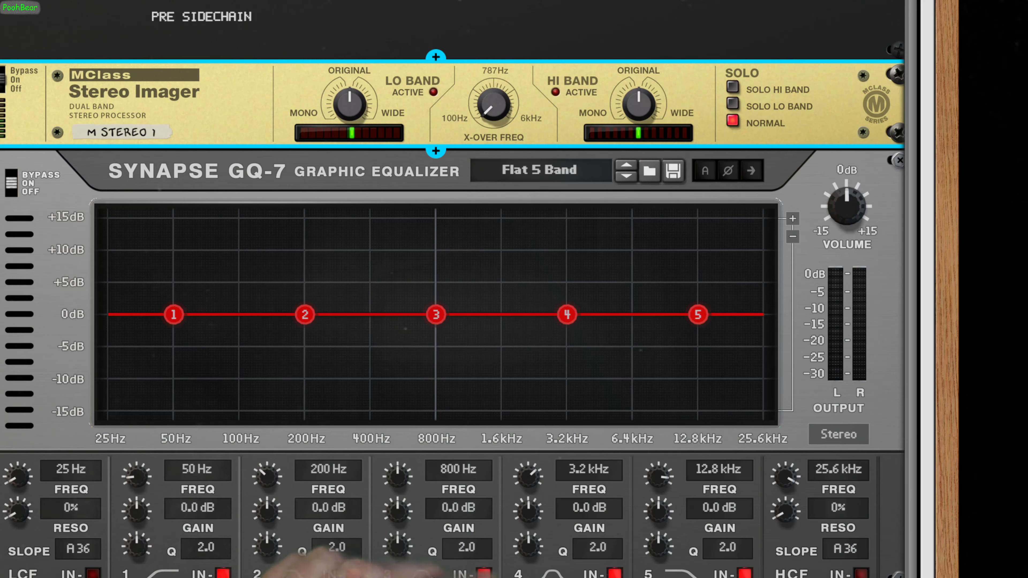
scroll(449, 574, "down", 3)
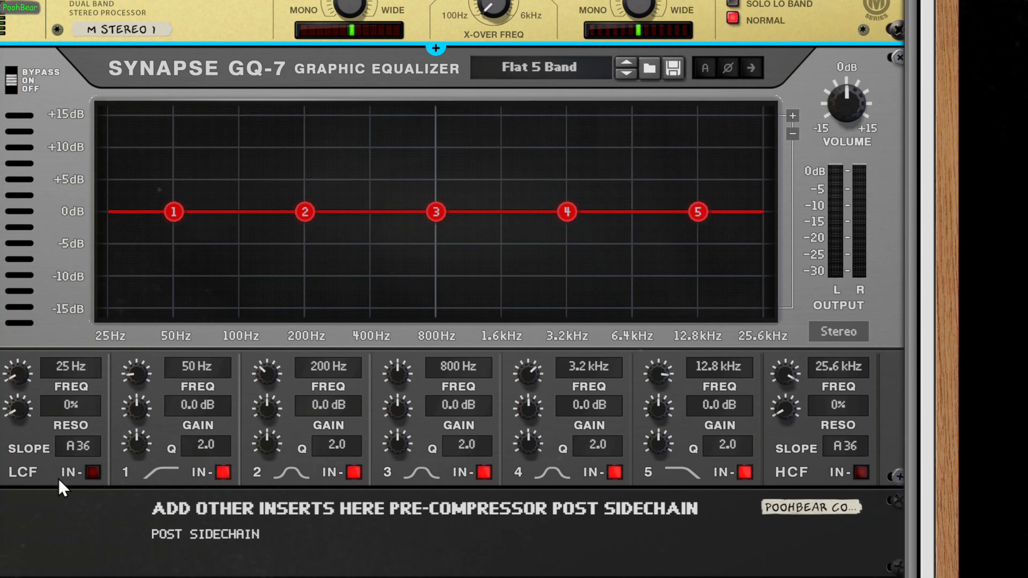
left_click_drag(16, 388, 24, 293)
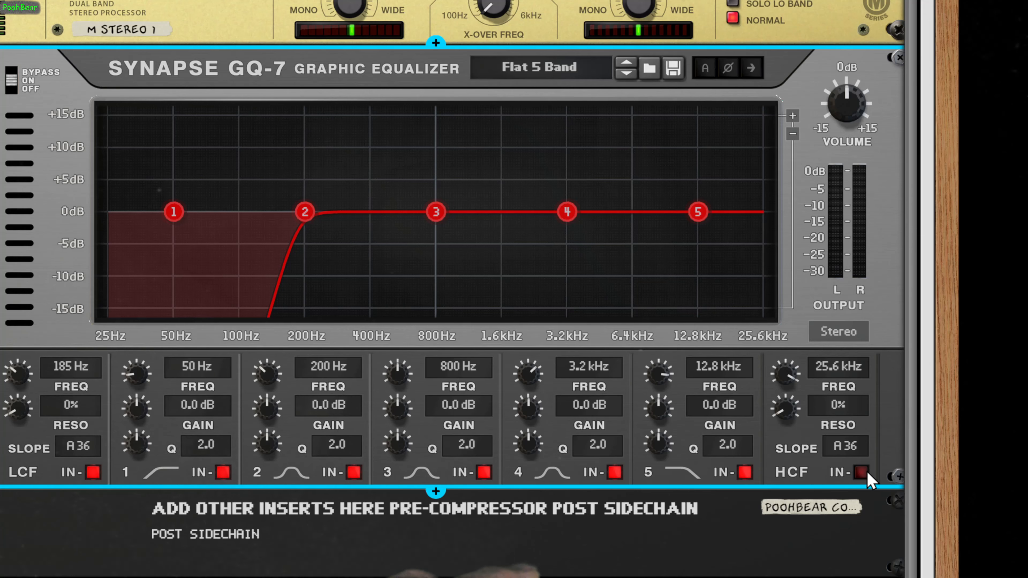
left_click_drag(785, 430, 785, 431)
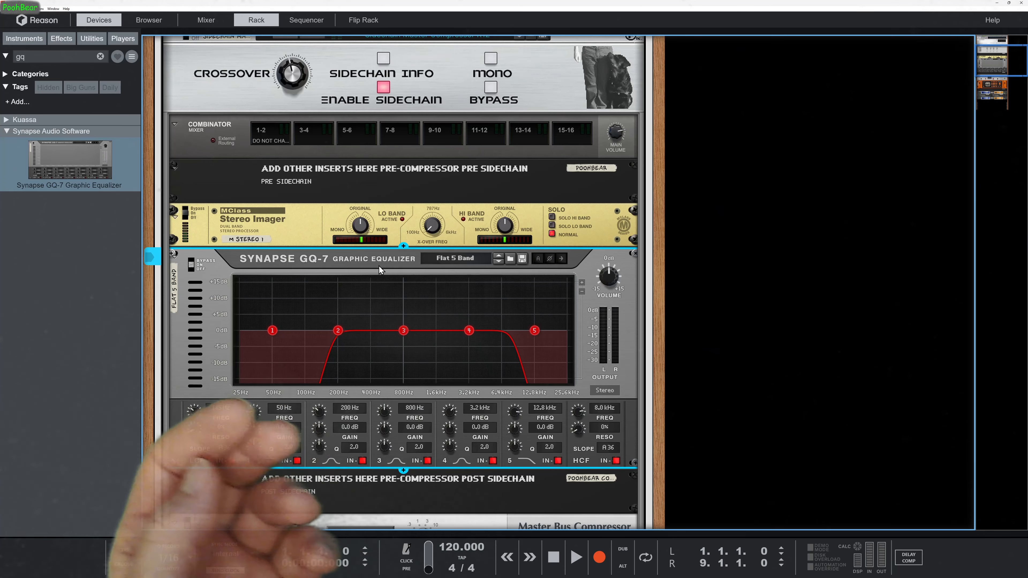
- Delete the GQ-7 equalizer and hide the Master Section's insert effects
key("Delete")
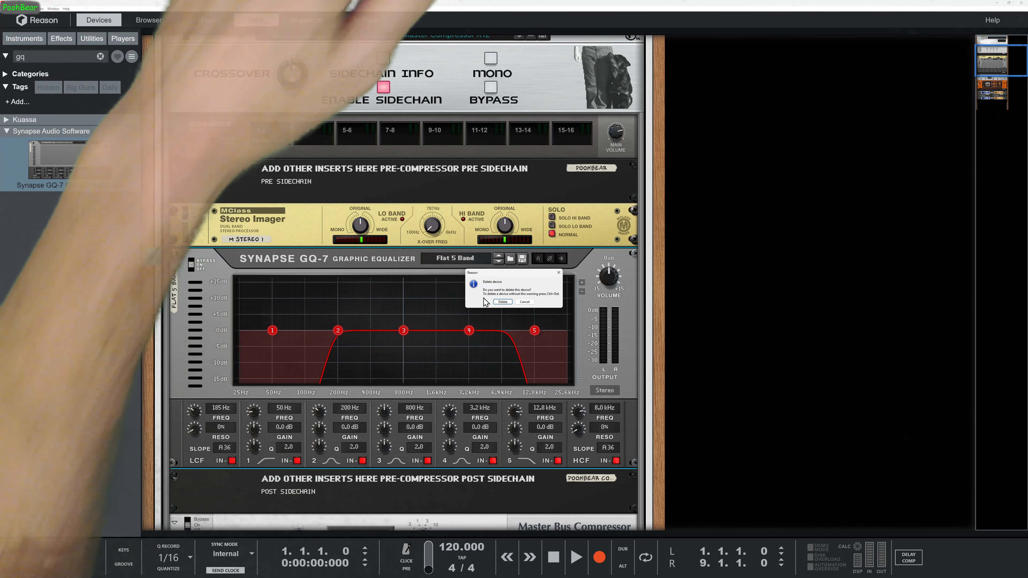
left_click(503, 302)
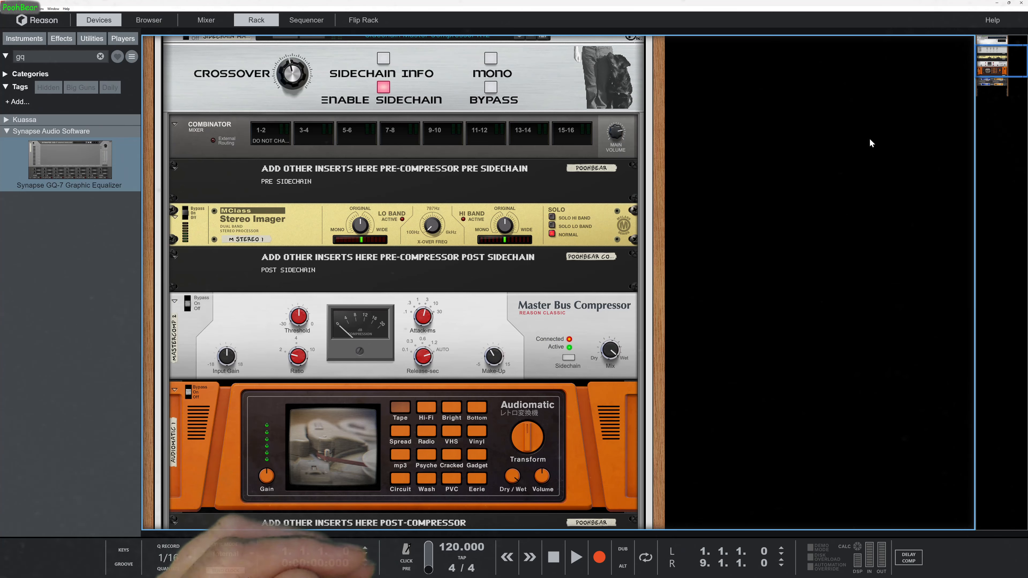
scroll(662, 121, "up", 5)
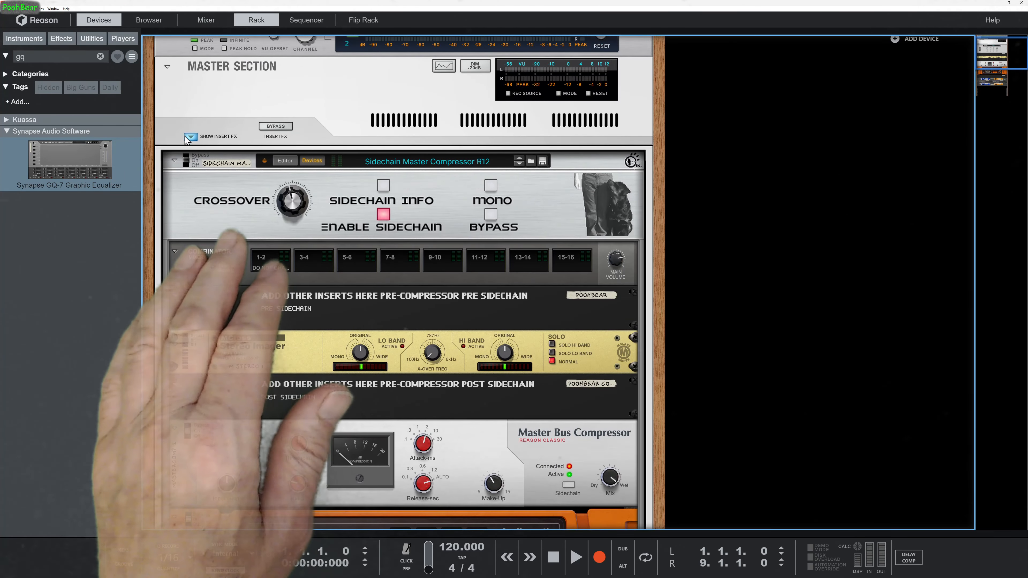
left_click(186, 137)
- Add a Mix Channel below the Master Section, create a parallel channel from it and unfold the parallel channel
right_click(248, 233)
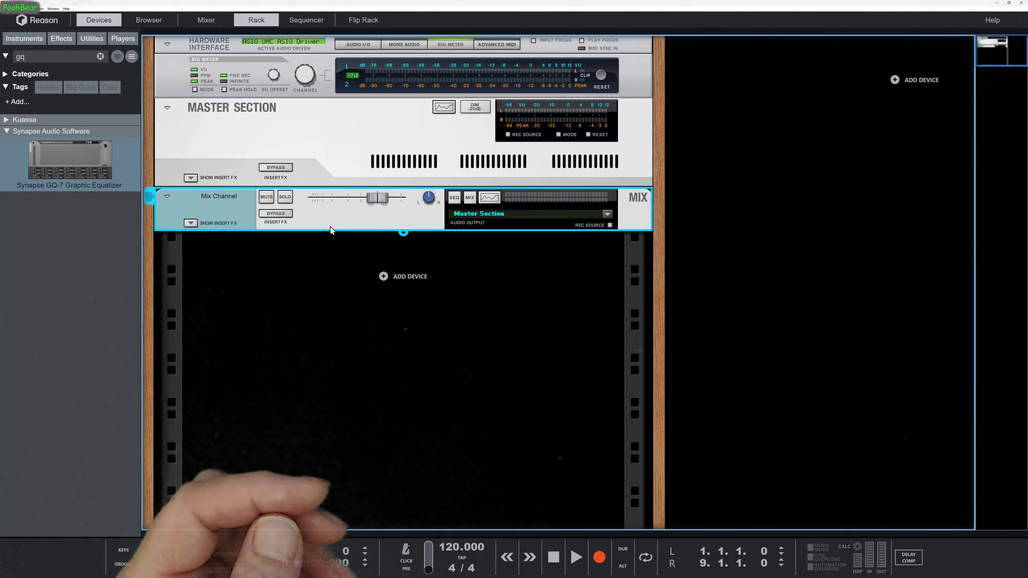
right_click(323, 217)
left_click(314, 218)
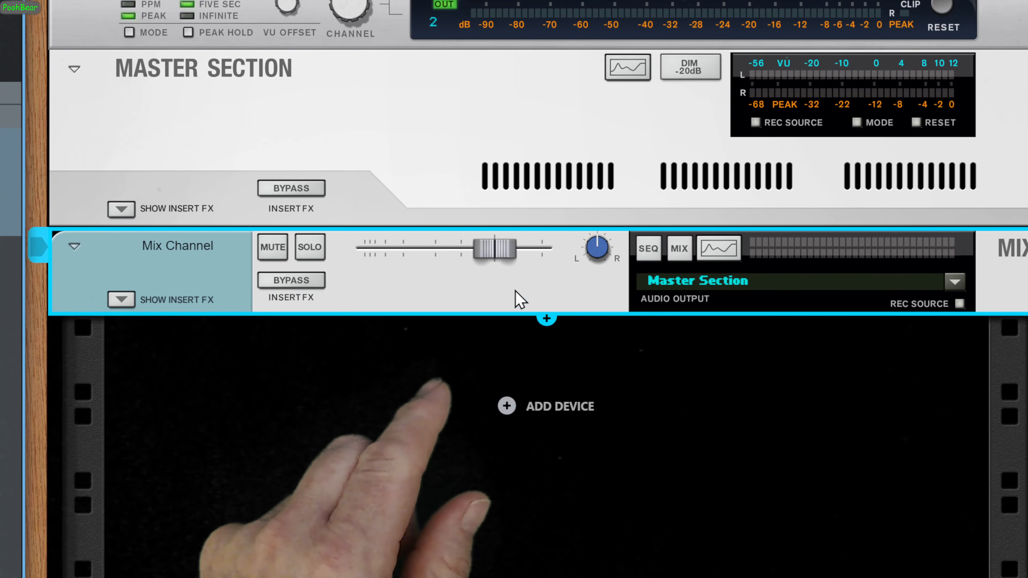
right_click(516, 293)
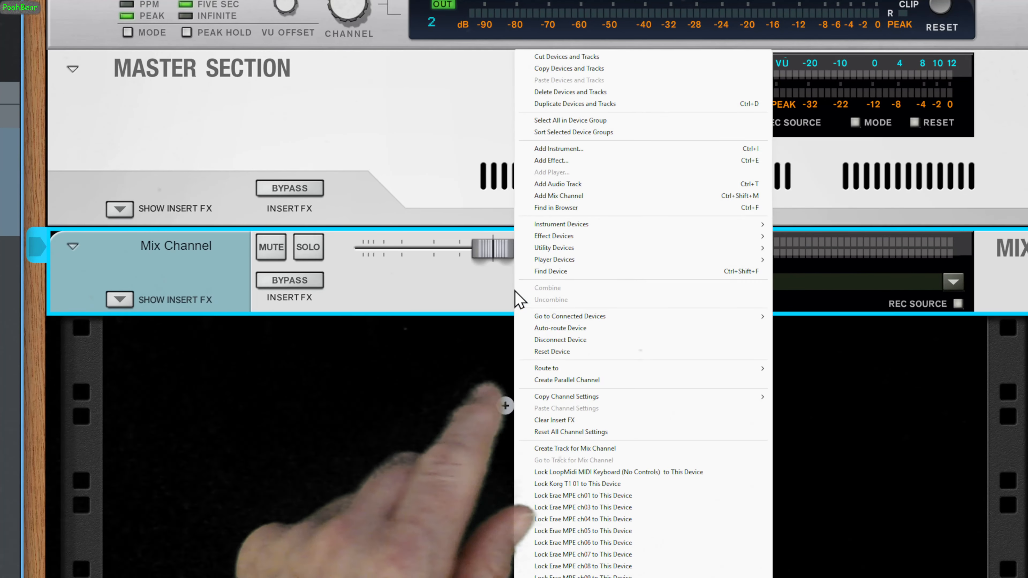
left_click(550, 380)
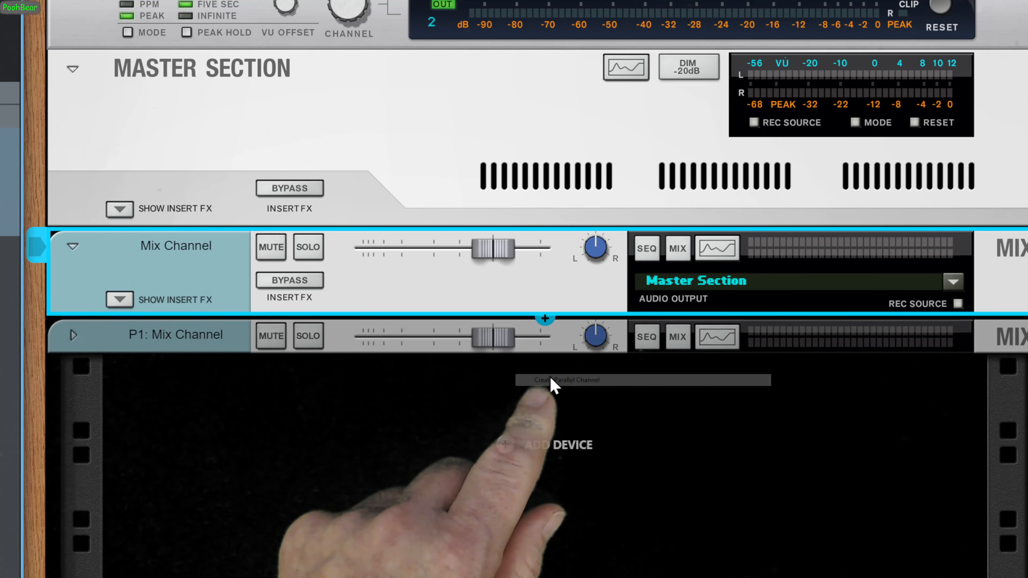
left_click(71, 339)
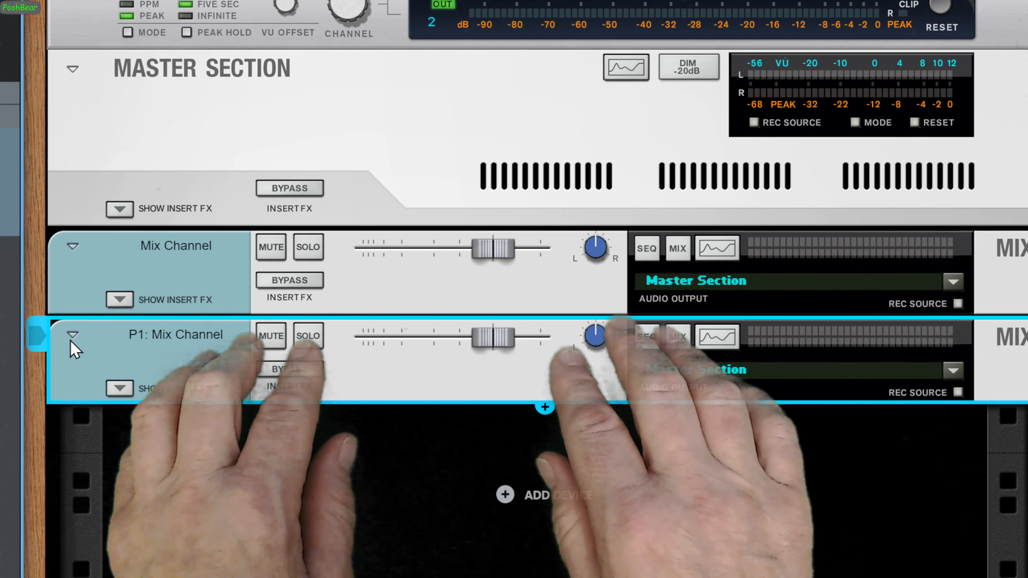
- On the rack's rear, connect the parallel channel's Direct Out to the Master Section's Dynamics Sidechain Input
key("Tab")
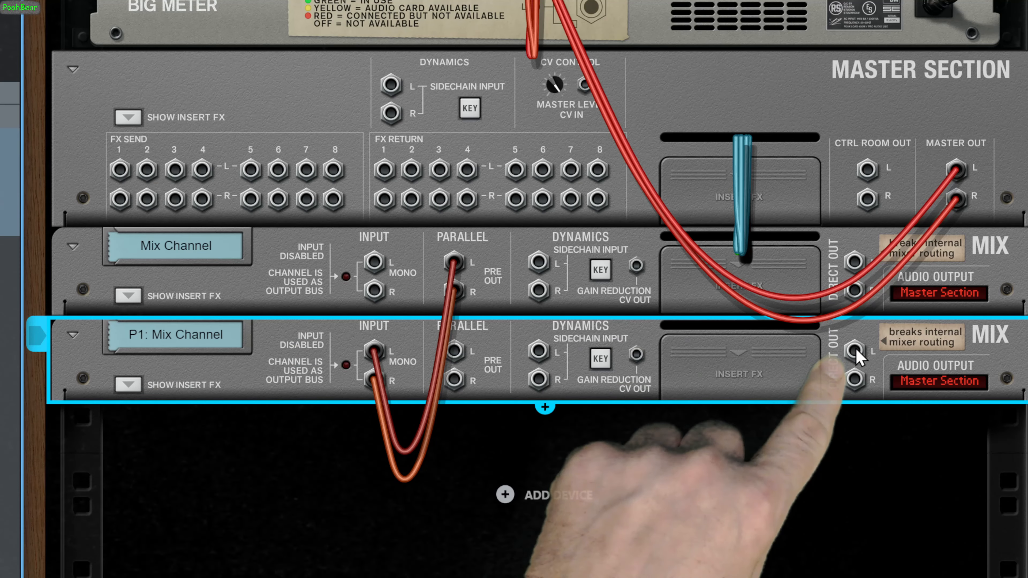
left_click_drag(857, 354, 788, 324)
left_click_drag(718, 310, 391, 85)
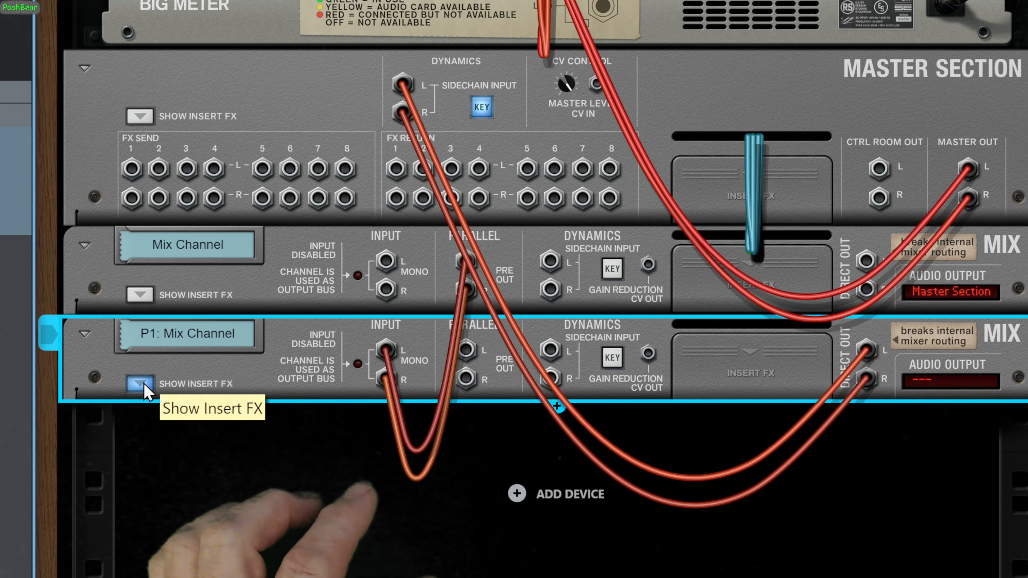
- Expand the parallel channel's insert effects area and, on the rack's front, briefly show and hide the Master Section's inserts
left_click(140, 384)
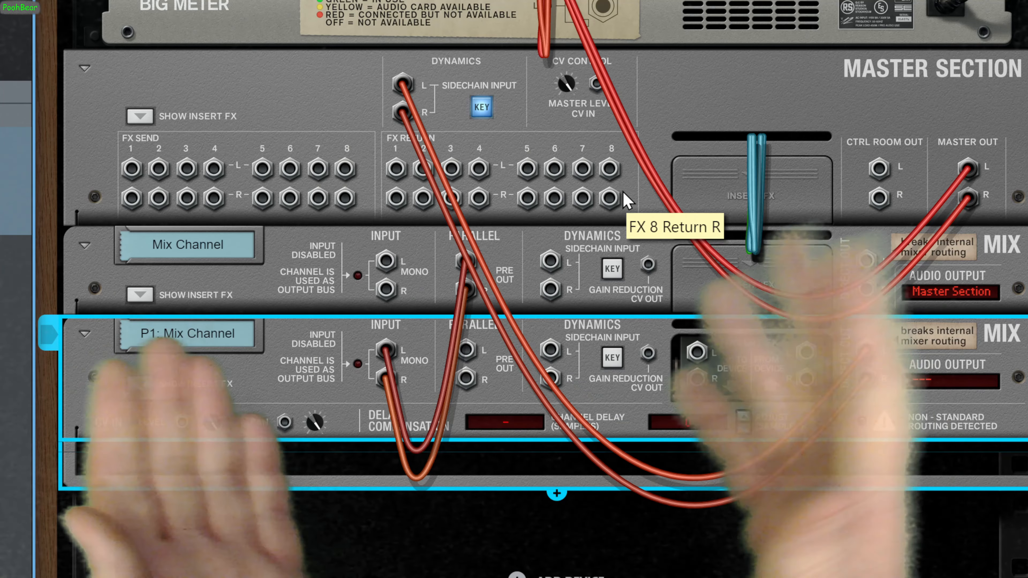
key("Tab")
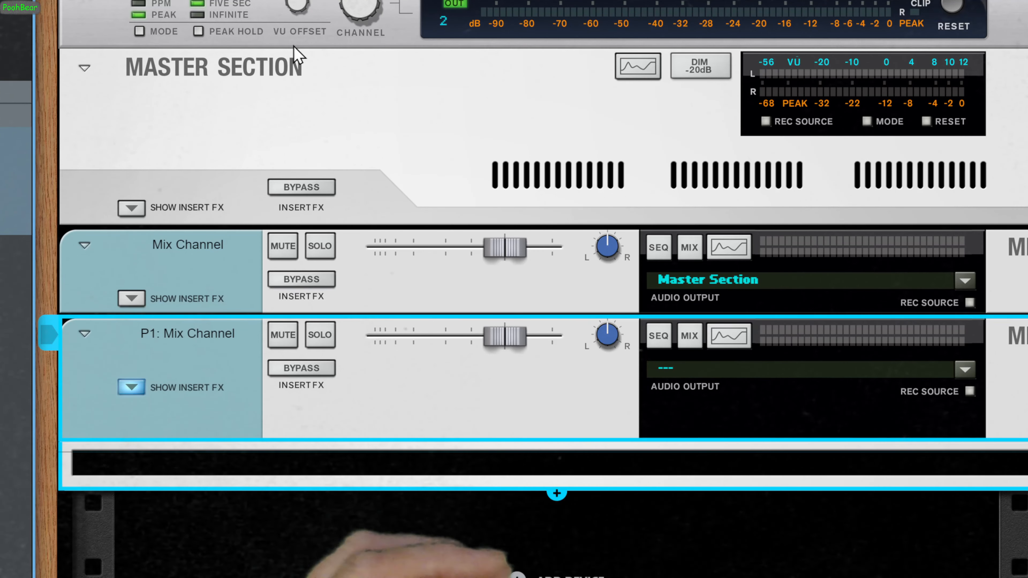
left_click(131, 208)
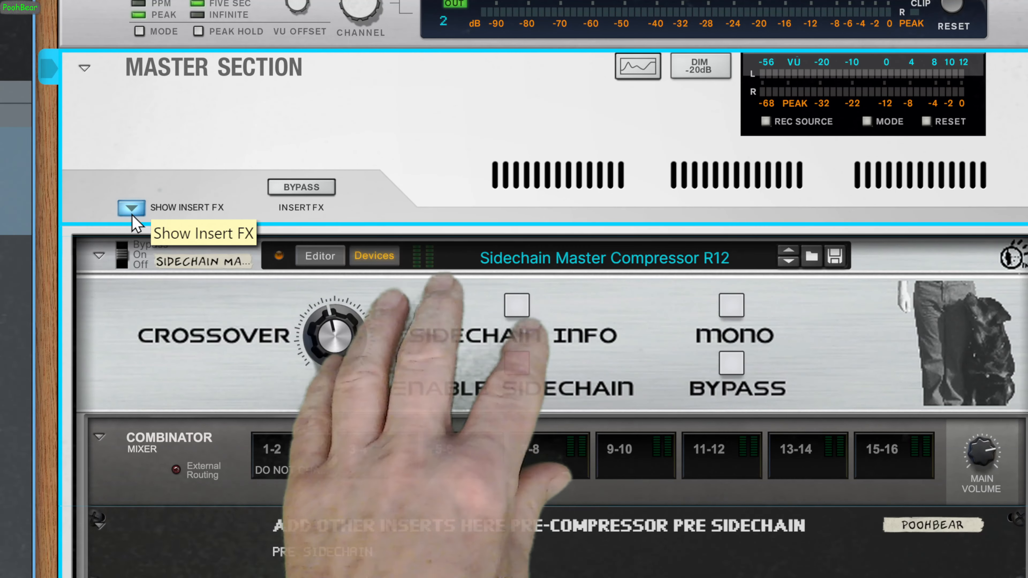
left_click(132, 209)
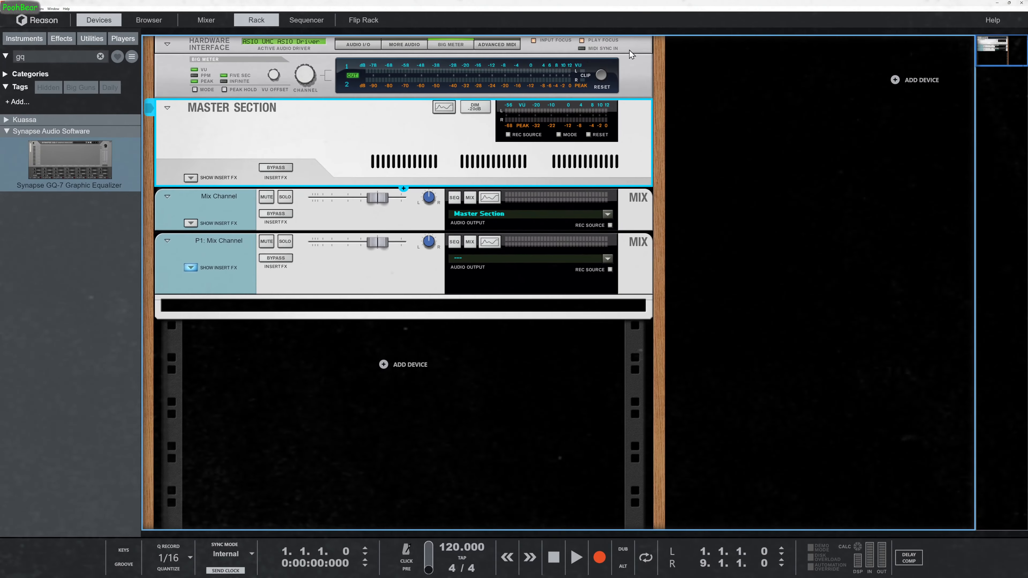
- Reveal the mixer above the rack and examine the master compressor with its external sidechain key
left_click_drag(629, 34, 629, 269)
scroll(888, 120, "up", 5)
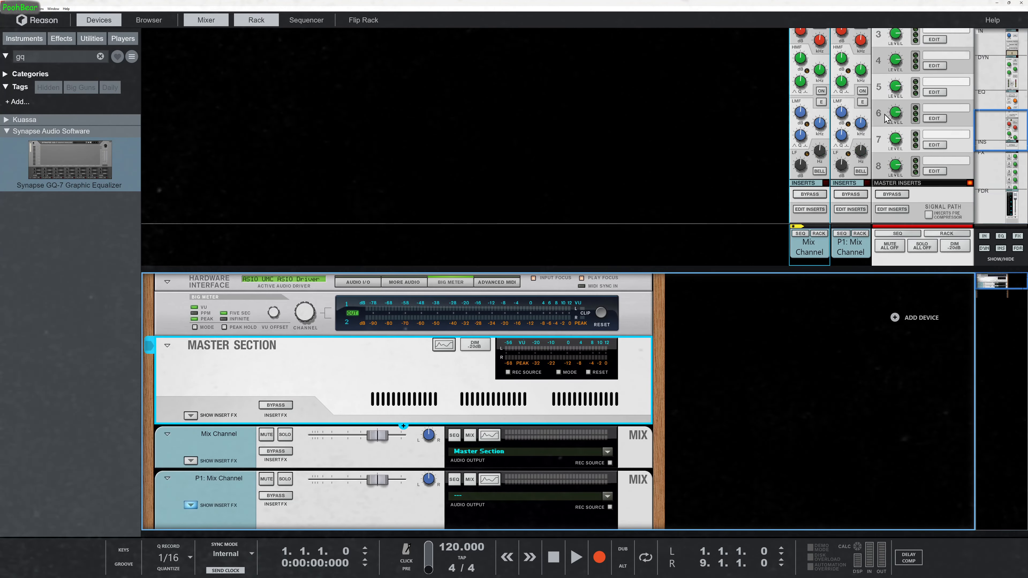
left_click(897, 36)
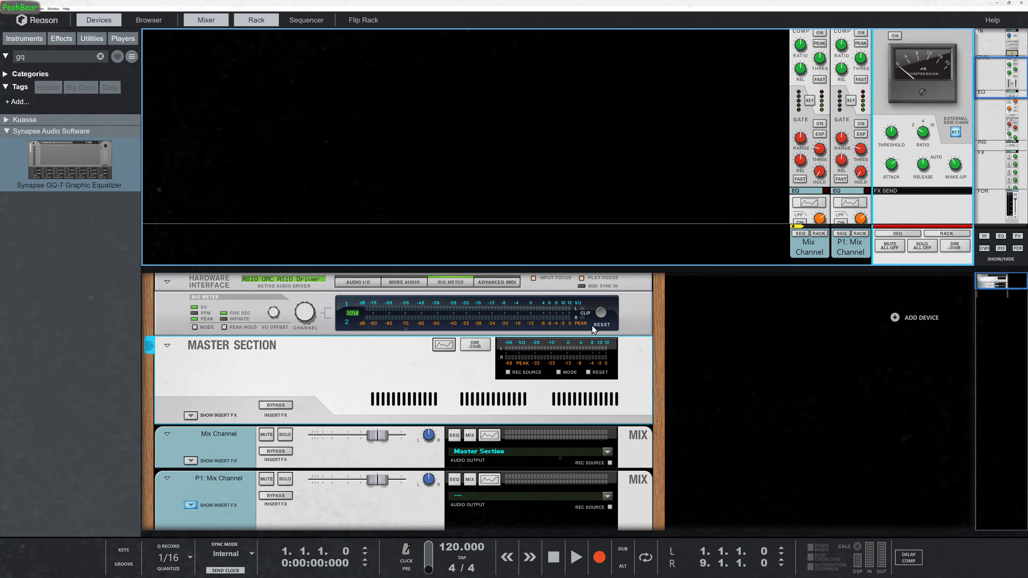
- Show the Master Section's insert effects again and collapse the mixer so the rack uses the full height
scroll(592, 326, "down", 3)
scroll(297, 364, "up", 2)
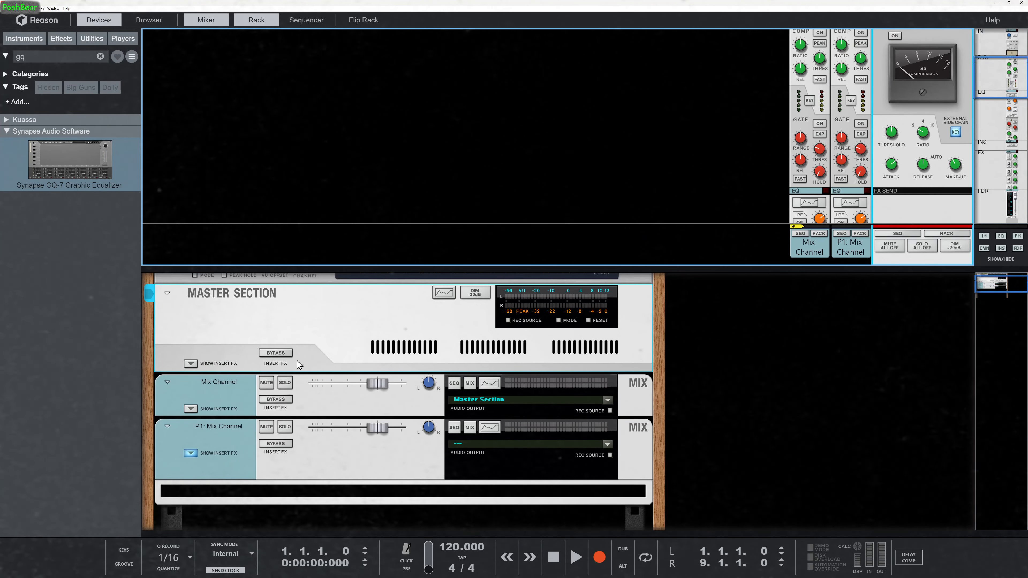
left_click(191, 364)
scroll(407, 416, "down", 1)
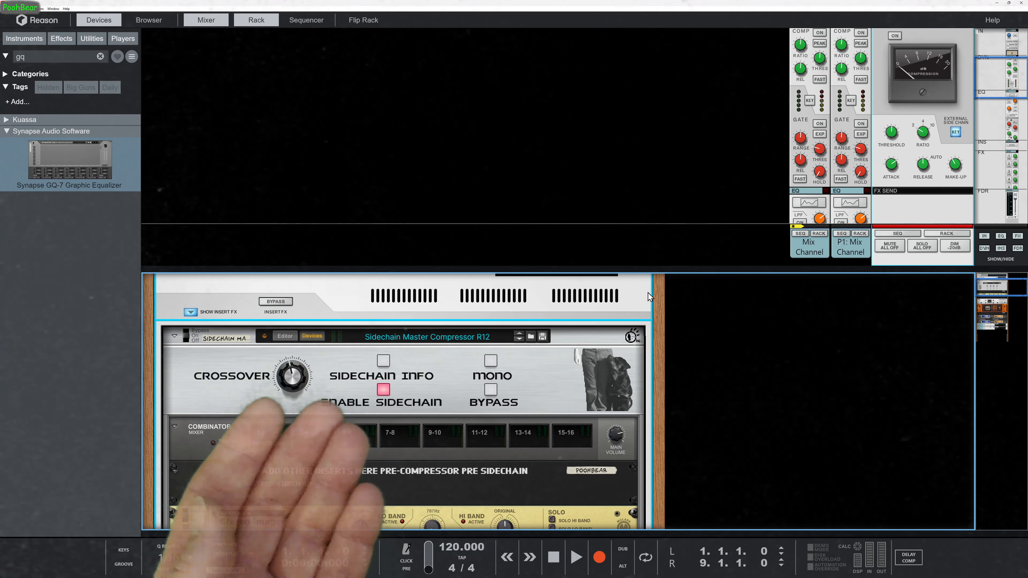
left_click_drag(702, 270, 725, 32)
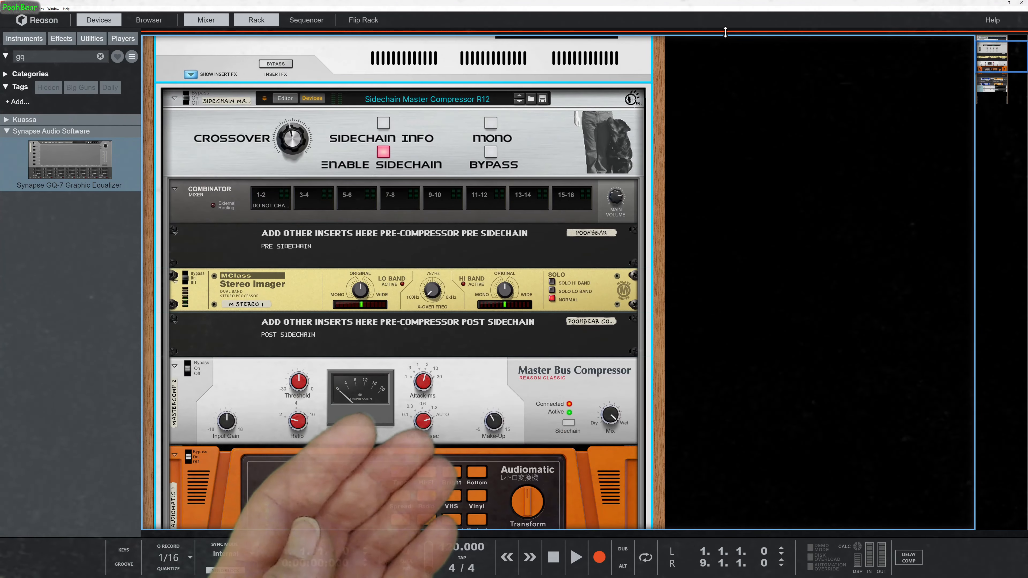